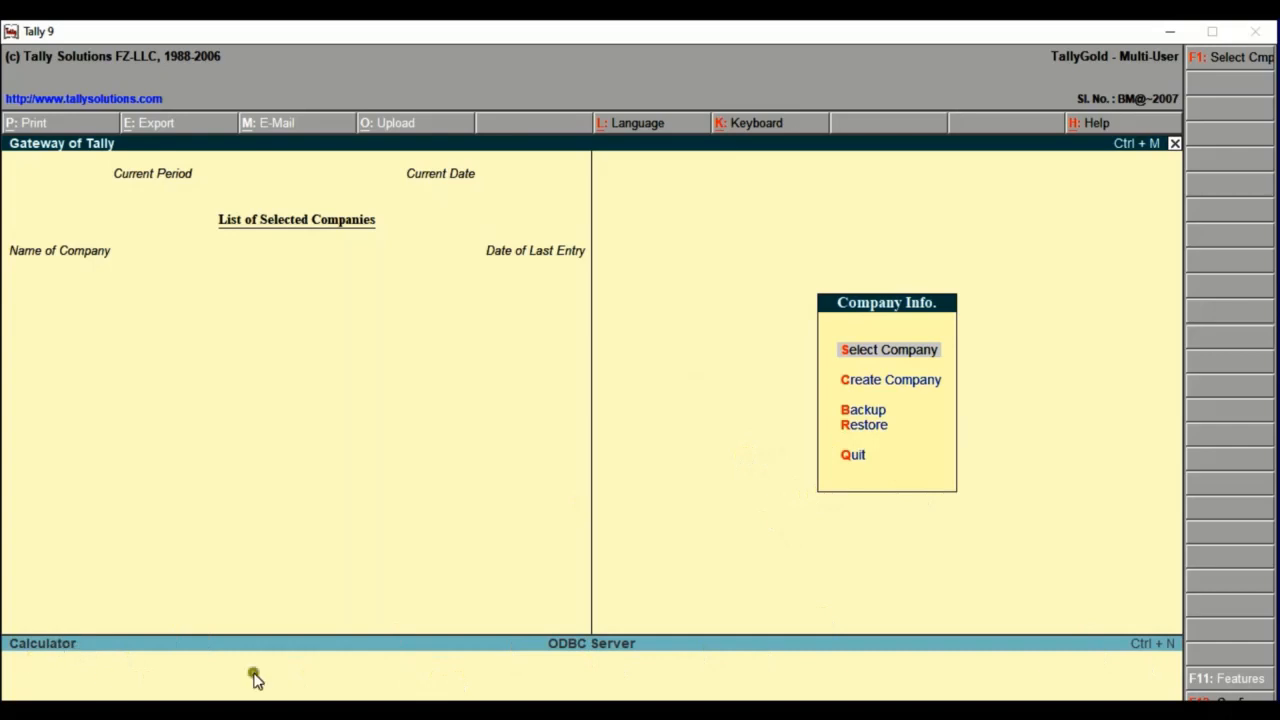
click(366, 647)
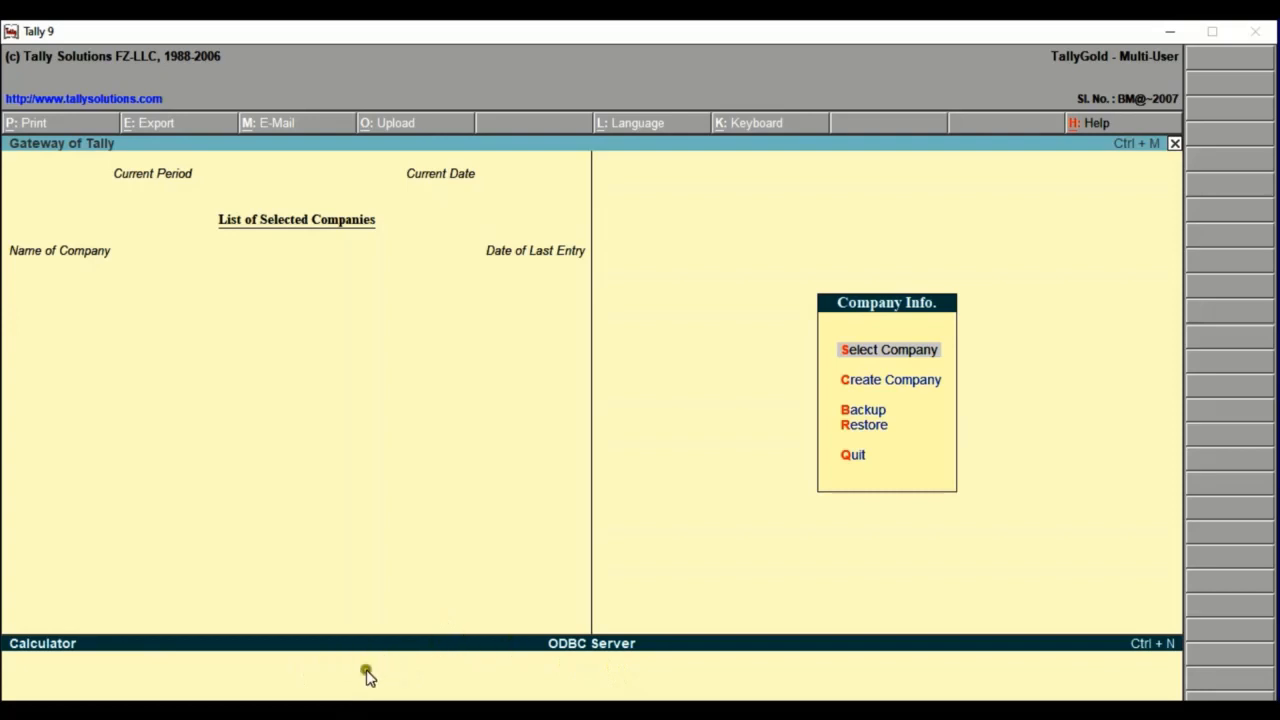
click(316, 676)
click(447, 650)
click(653, 308)
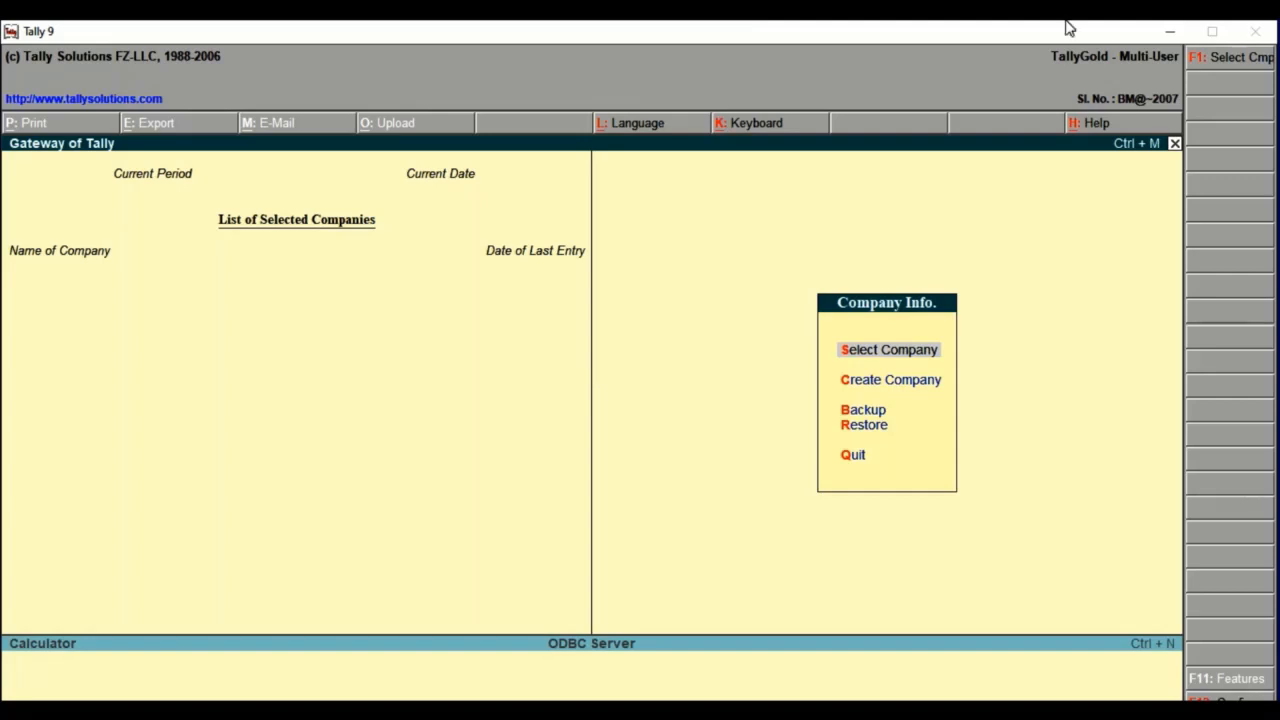
Switch to CASE - Tally 1.pdf in Acrobat Reader and highlight the company name and the paragraph with the company creation details.
click(1171, 37)
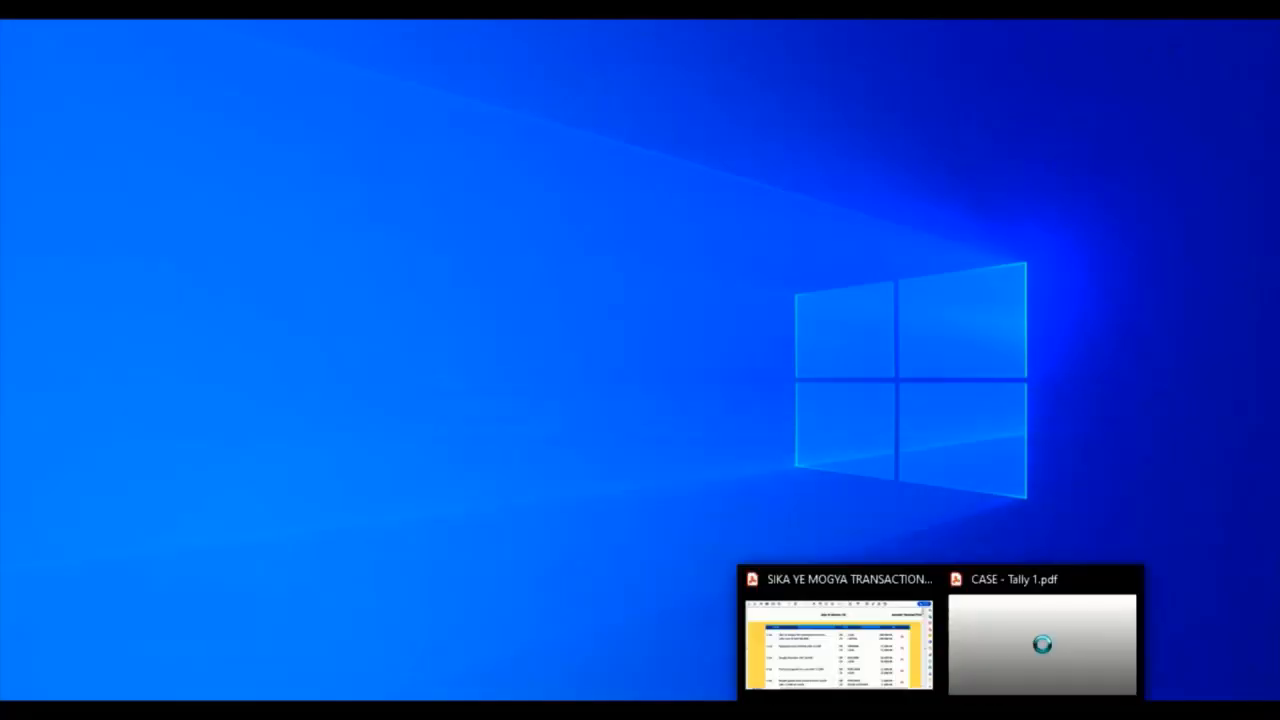
click(1043, 643)
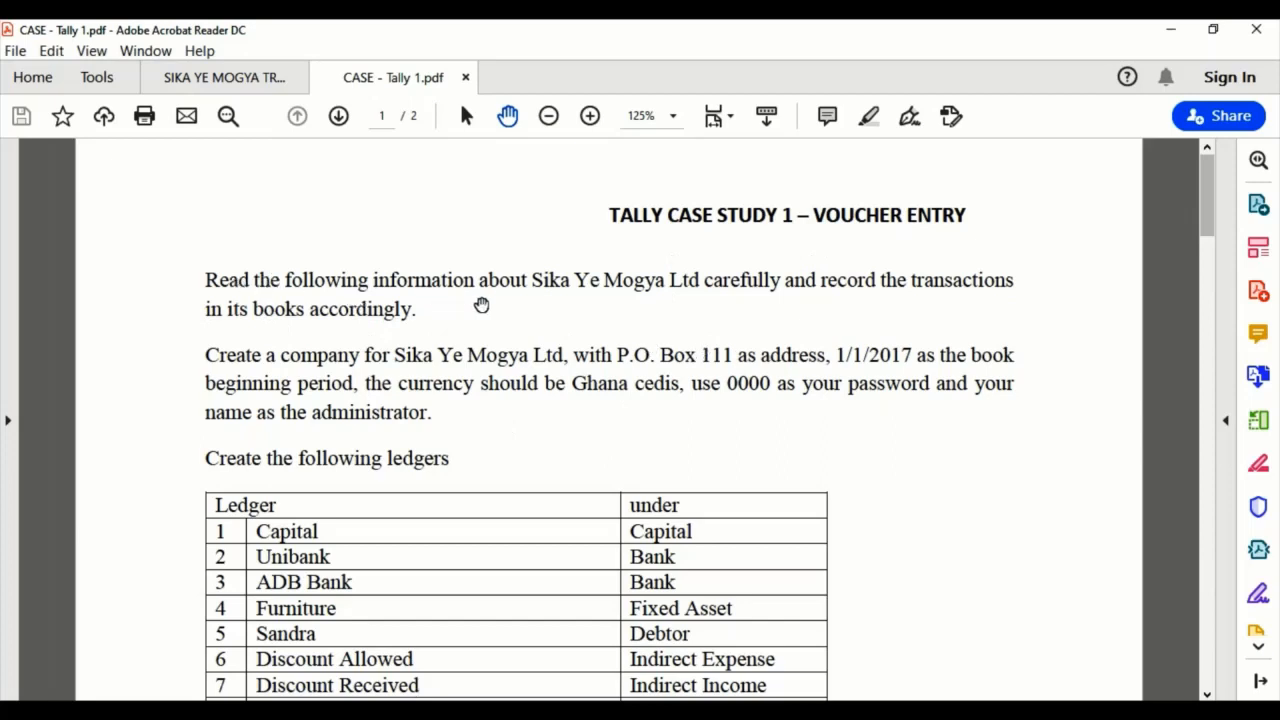
drag(533, 282, 678, 290)
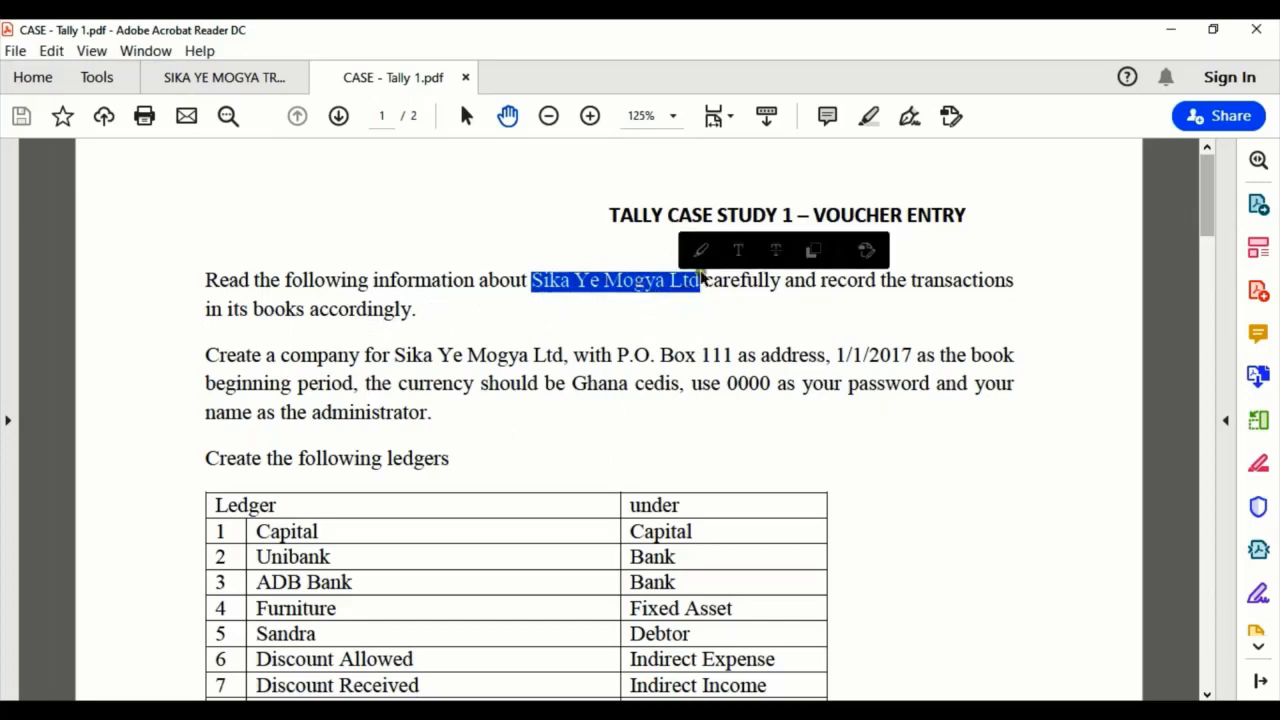
click(707, 254)
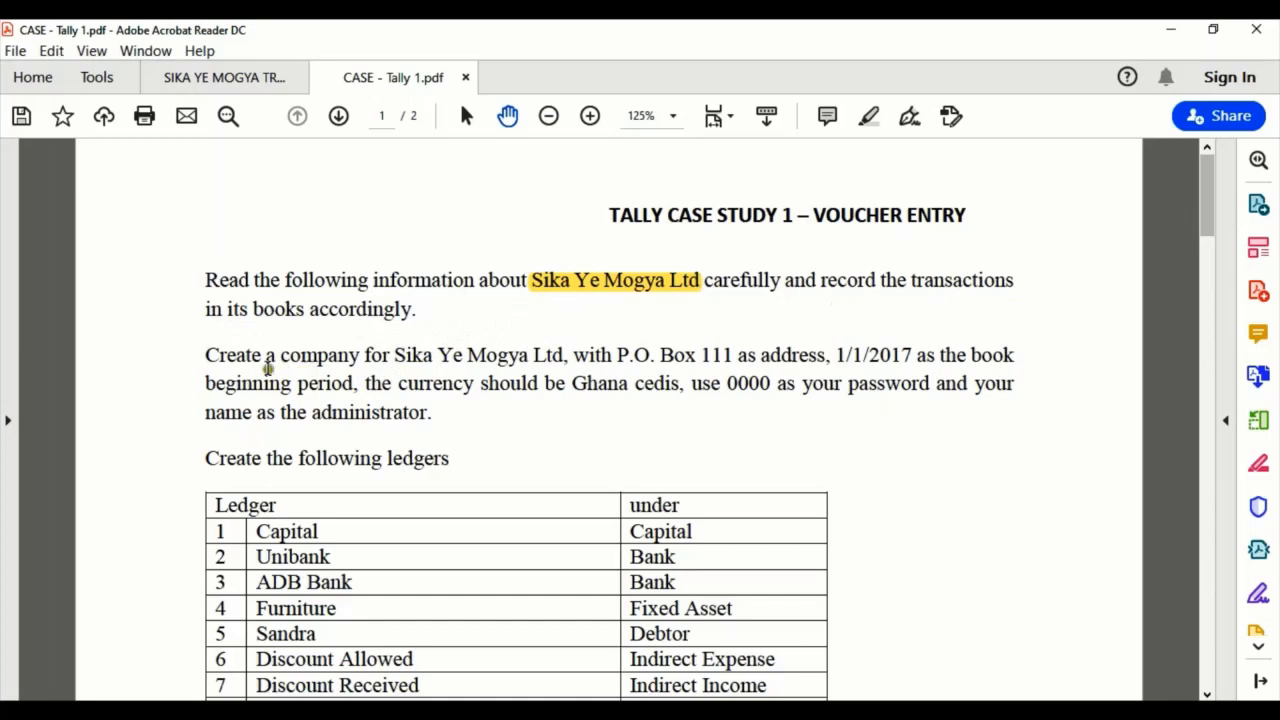
mouse_move(206, 352)
mouse_down()
mouse_move(300, 364)
mouse_move(443, 420)
mouse_up()
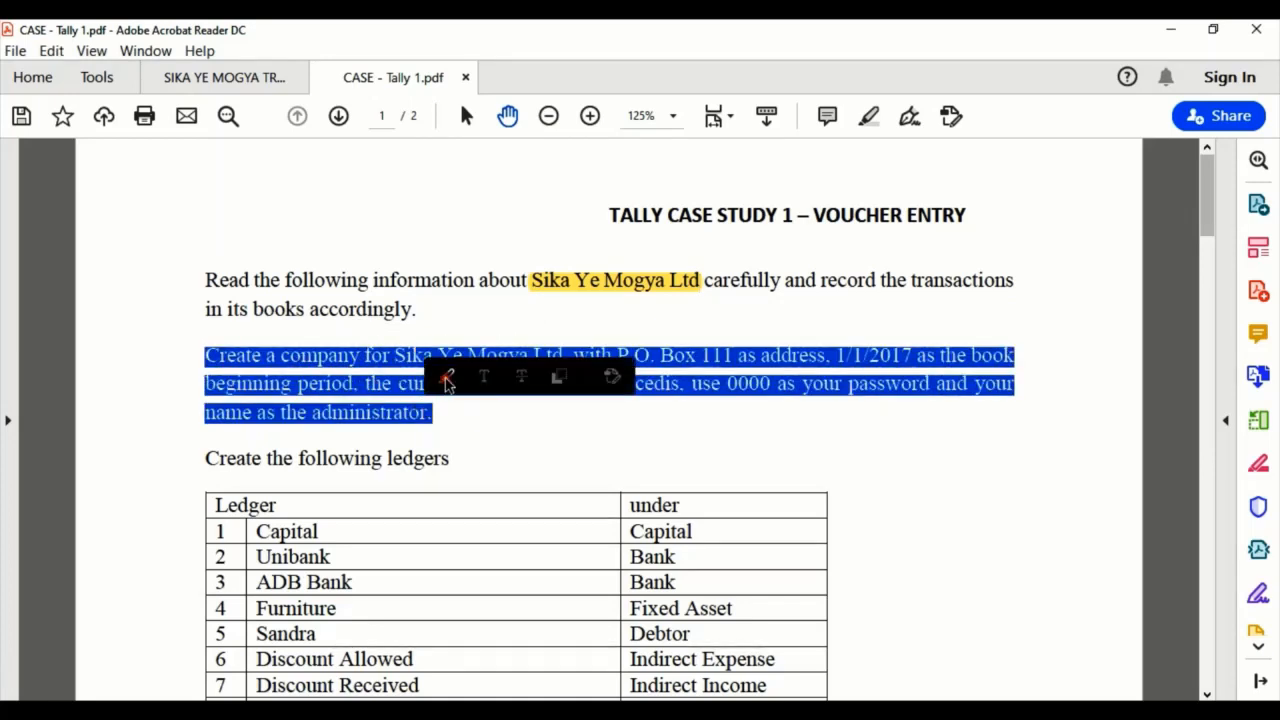
click(444, 379)
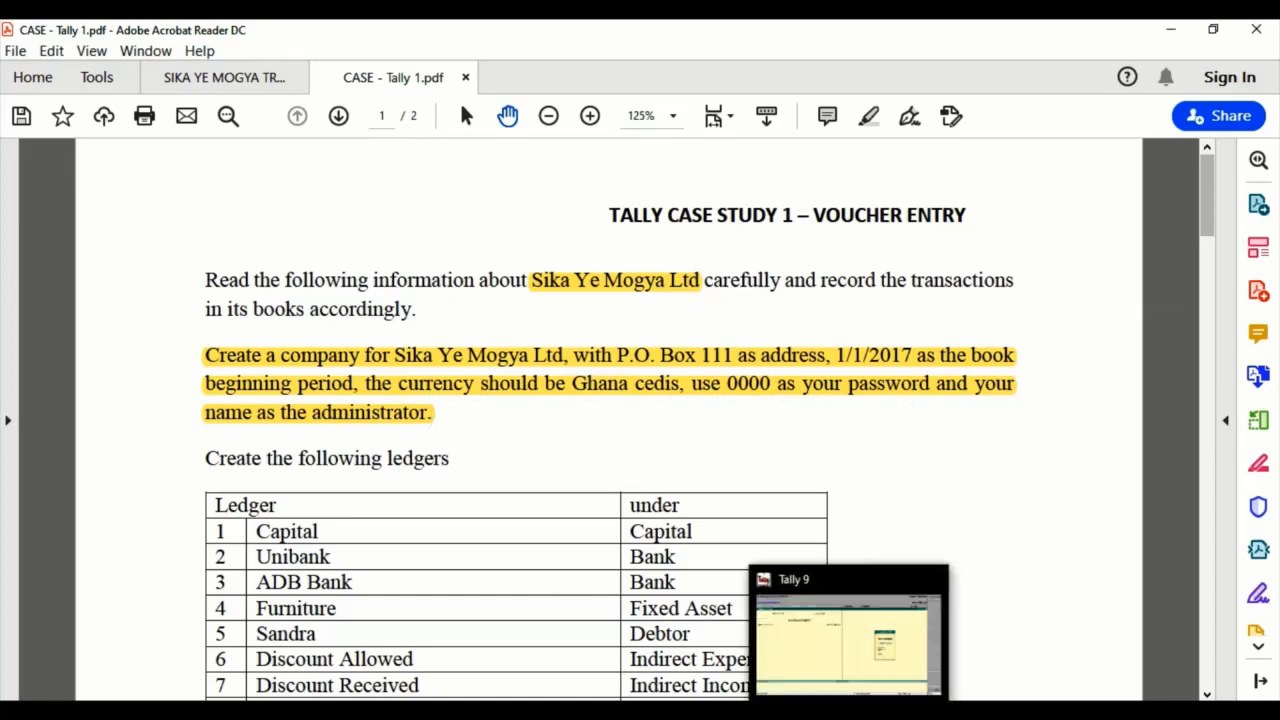
Switch back to Tally 9, start creating a company in C:\Tally\Data and name it Sika Ye Mogya Ltd.
click(850, 711)
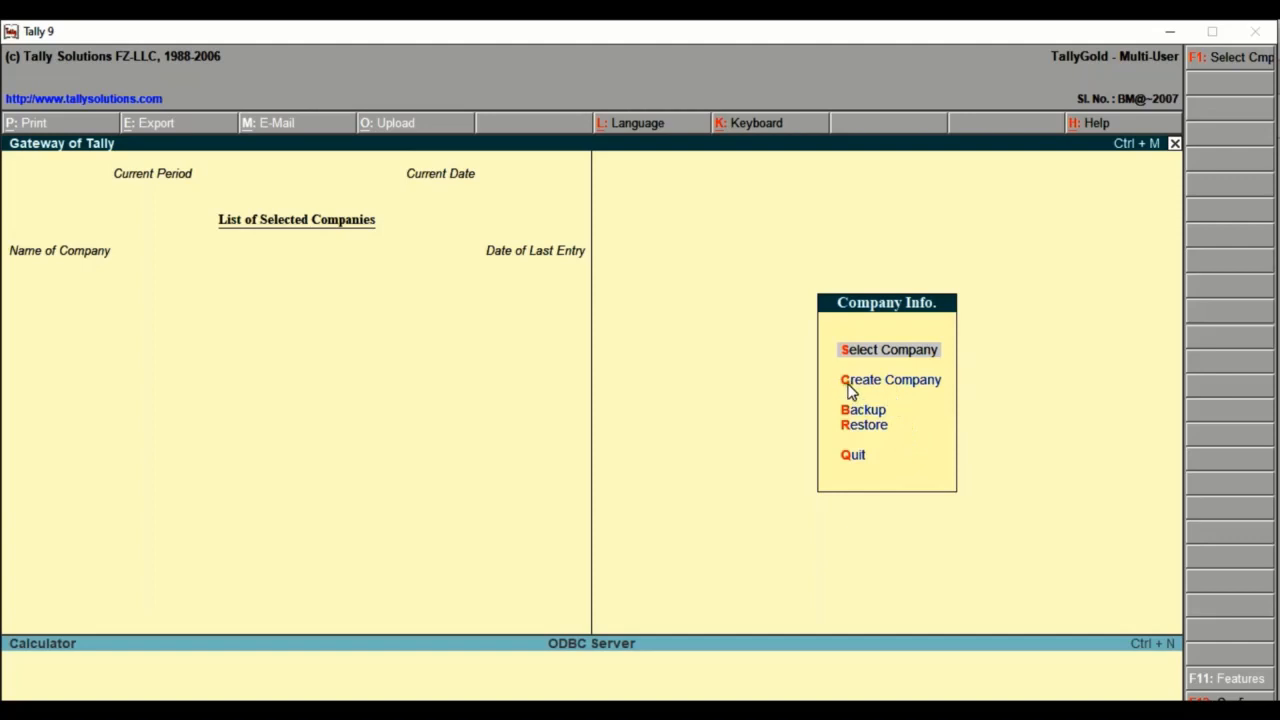
key(c)
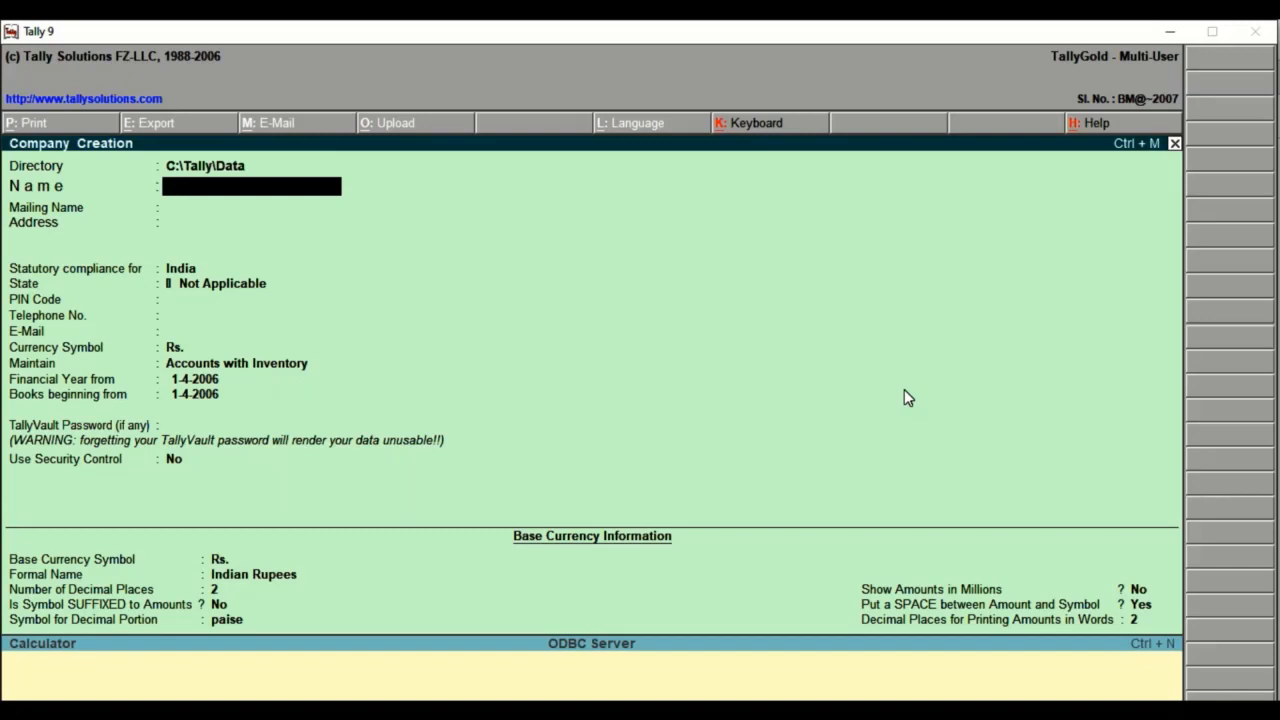
key(Up)
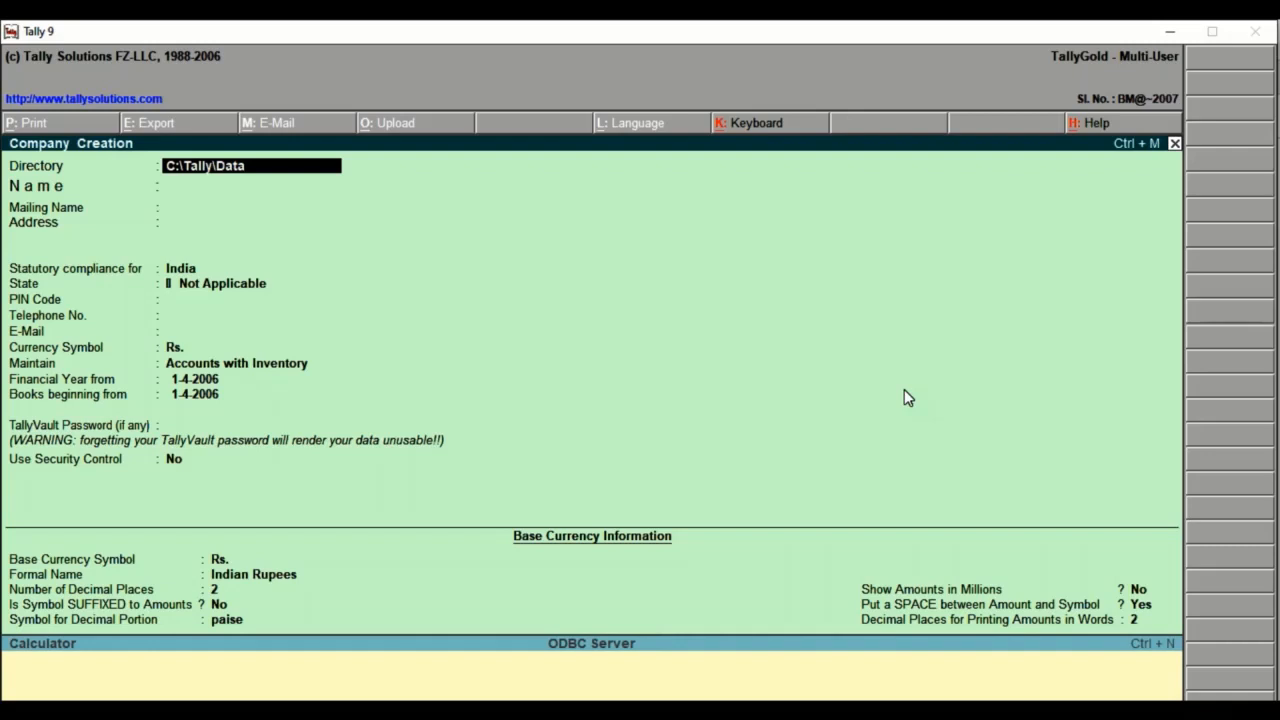
key(Return)
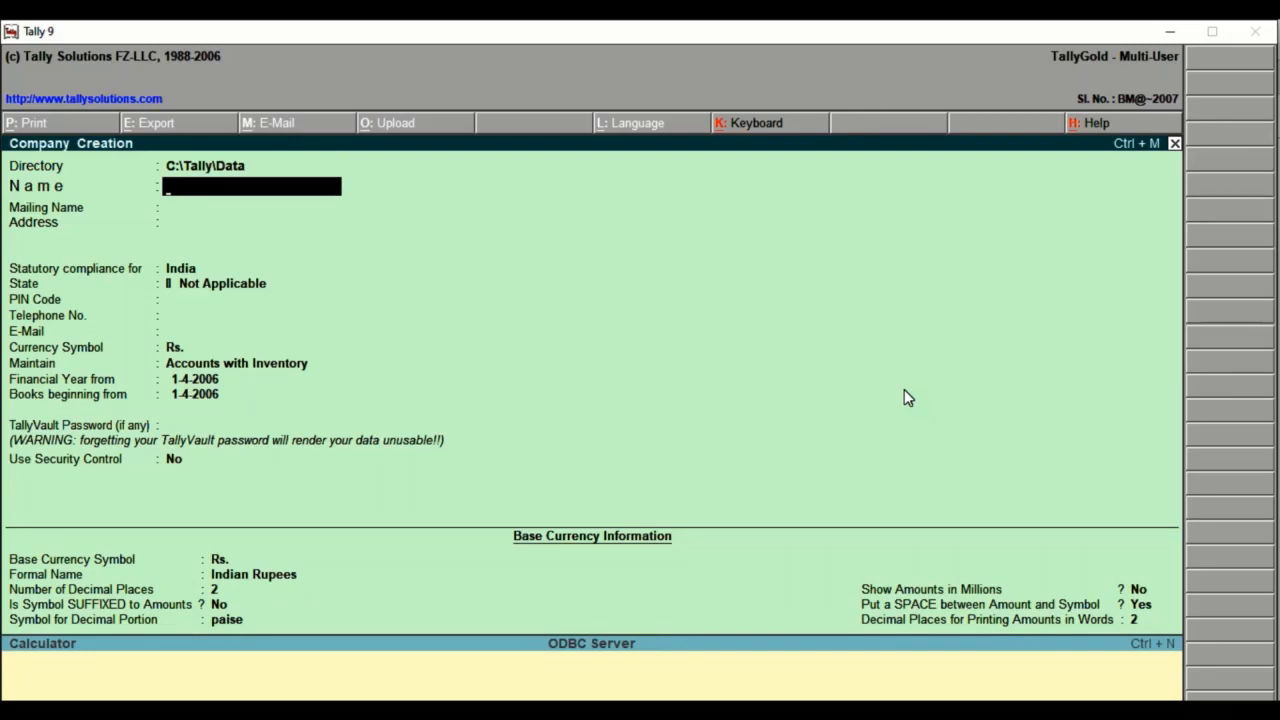
text(Sika Ye Mog)
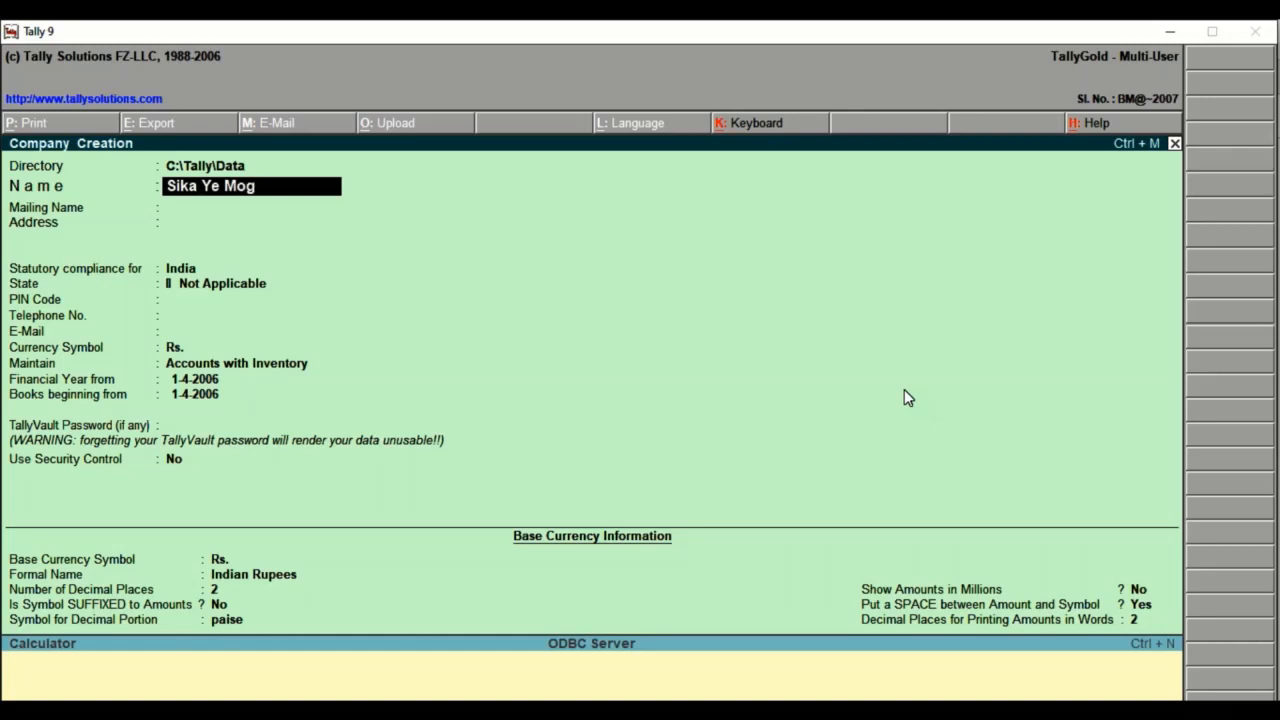
text(ya Ltd)
key(Return)
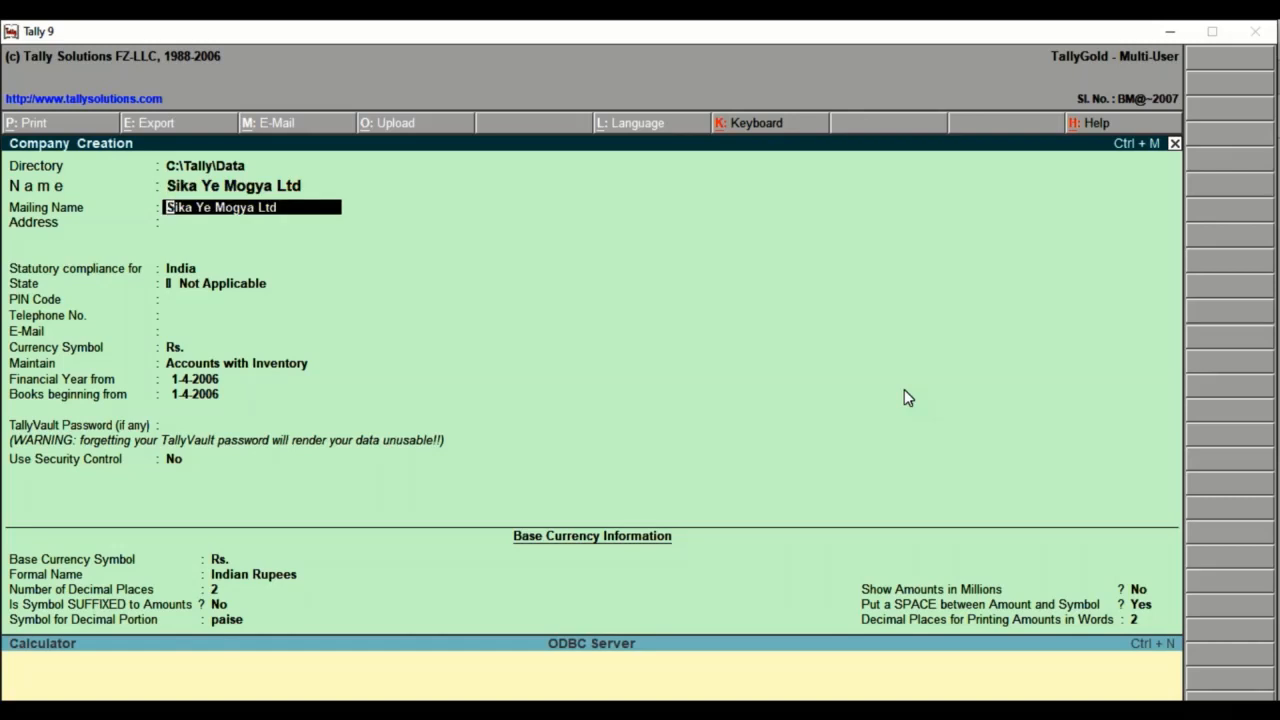
Keep the company name as the mailing name and enter the company's postal address on a single line.
key(Return)
text(P)
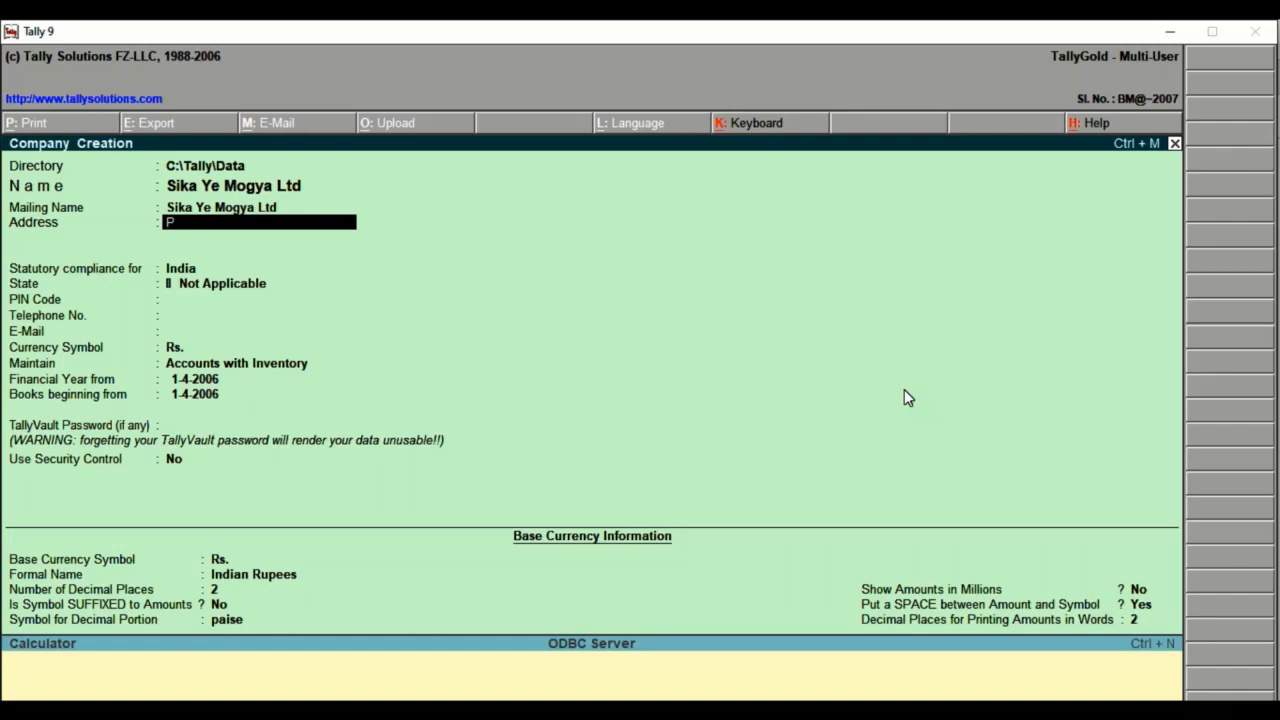
text(. Box 111)
key(Return)
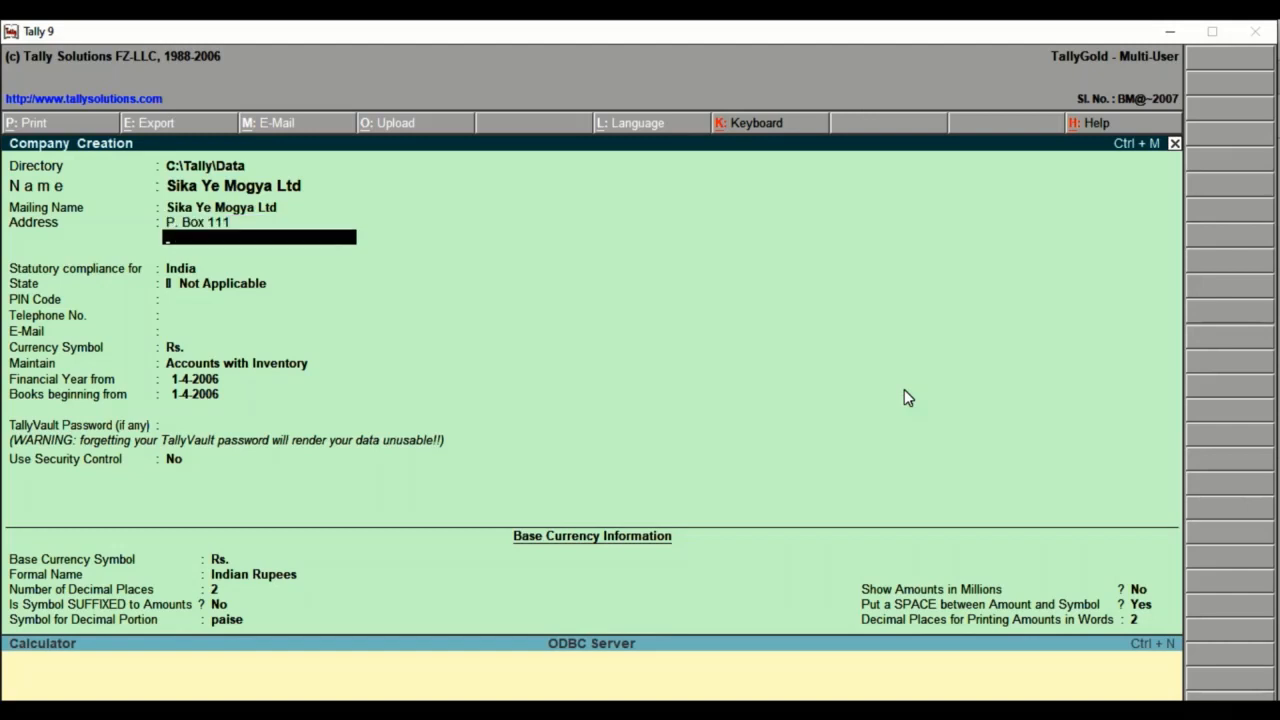
key(Return)
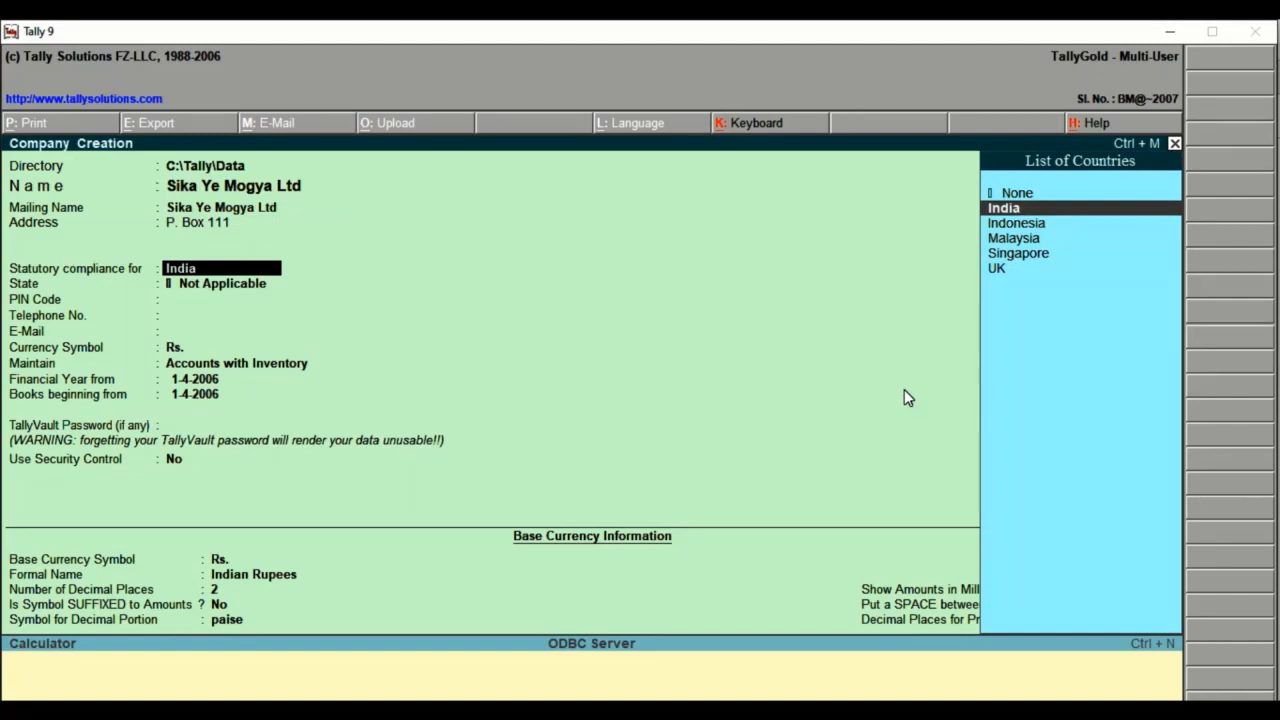
Set the statutory compliance country to None and leave the company's e-mail blank.
key(Up)
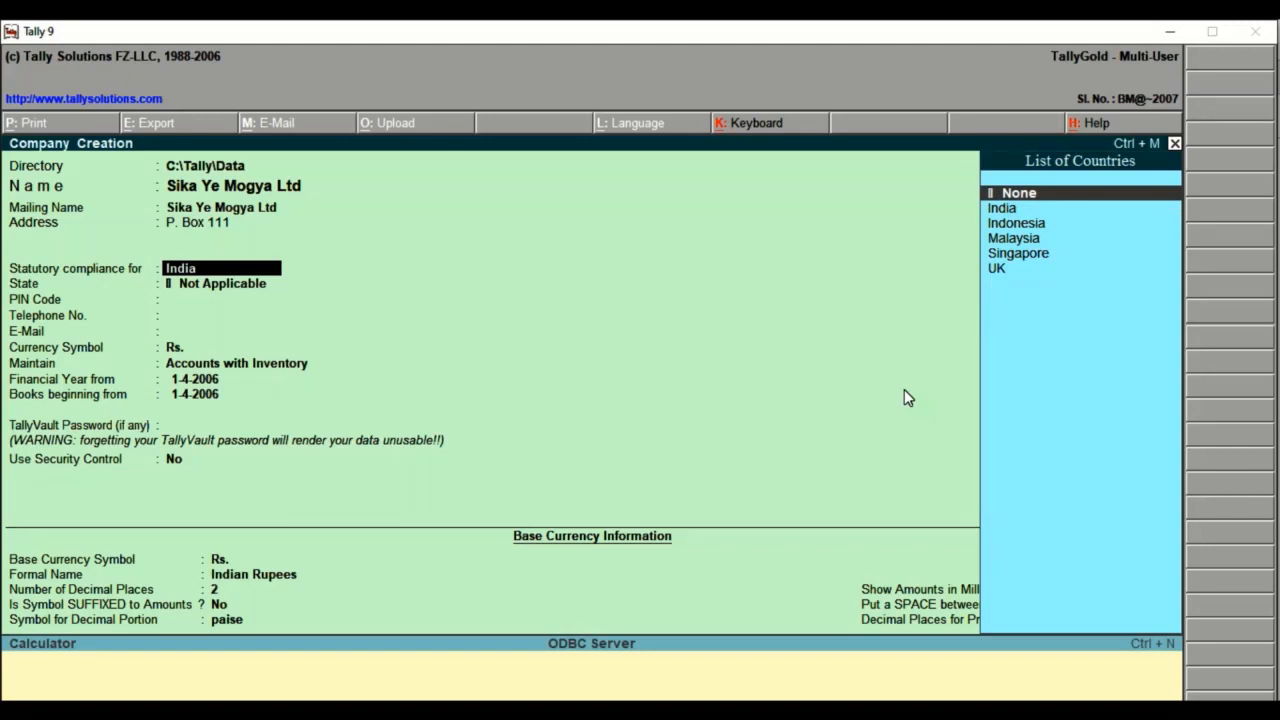
key(Return)
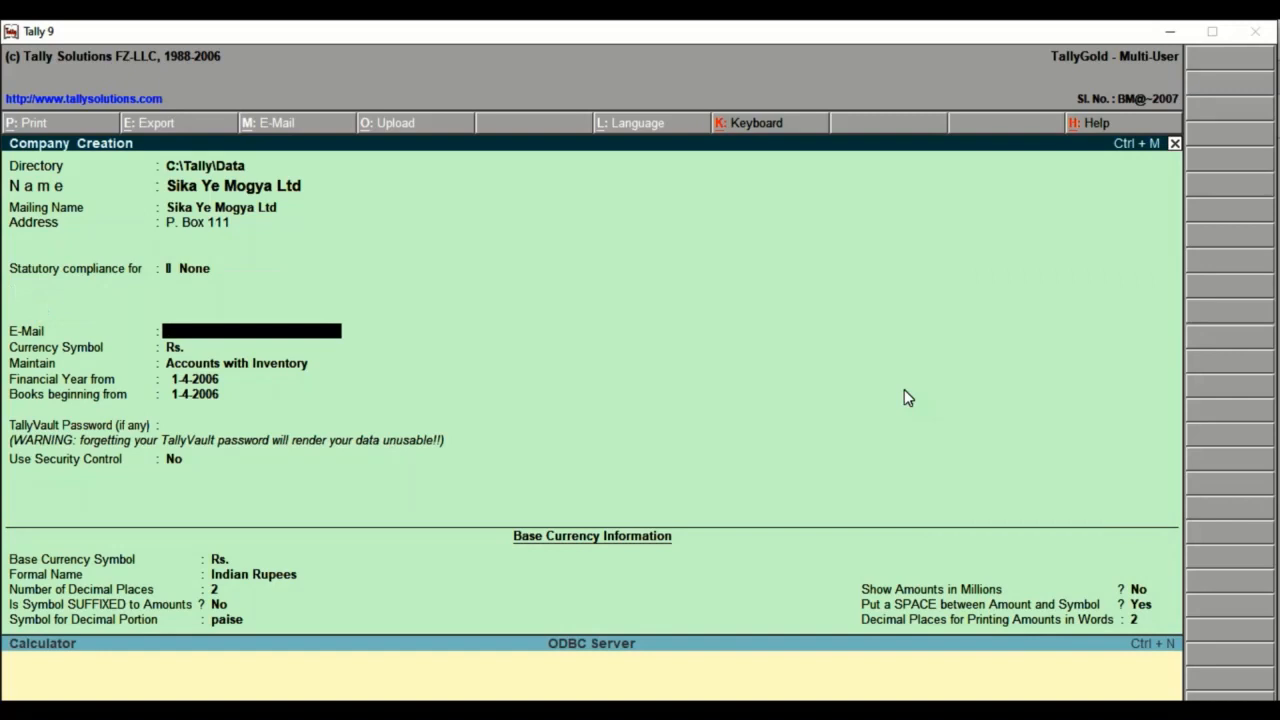
key(Return)
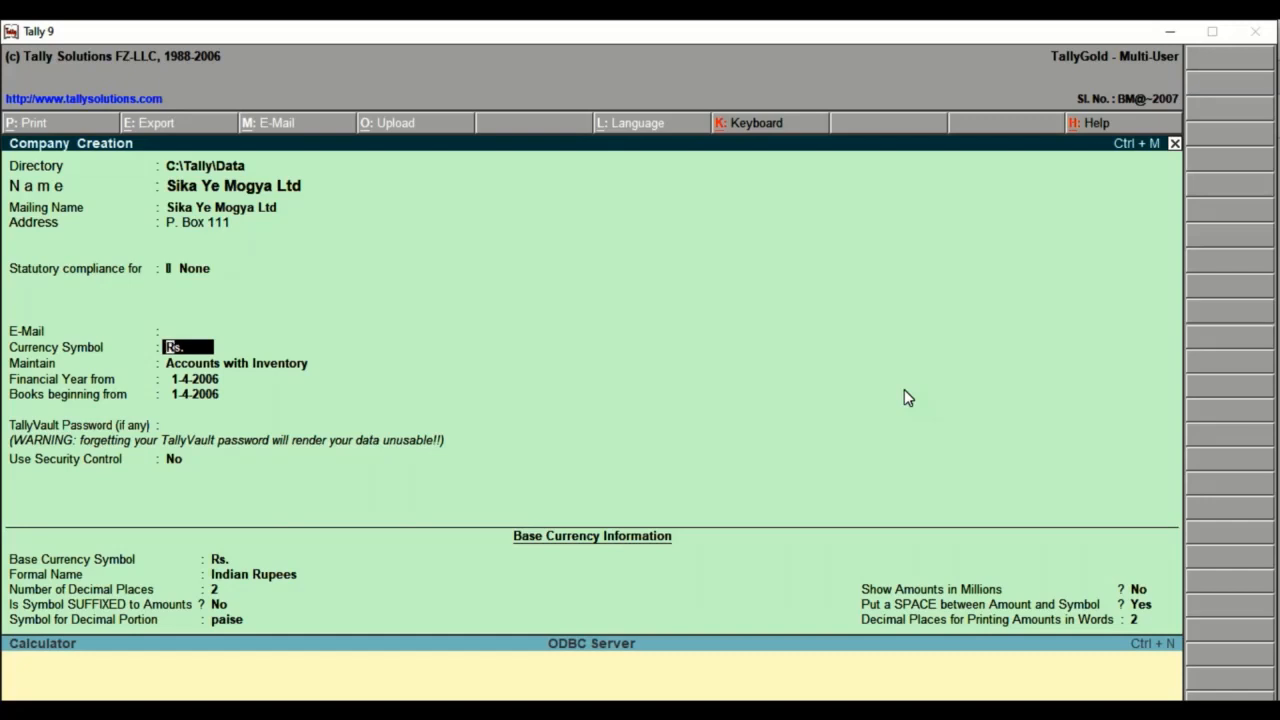
Set the currency symbol to GHC and maintain the company as Accounts with Inventory.
text(GHC)
key(Return)
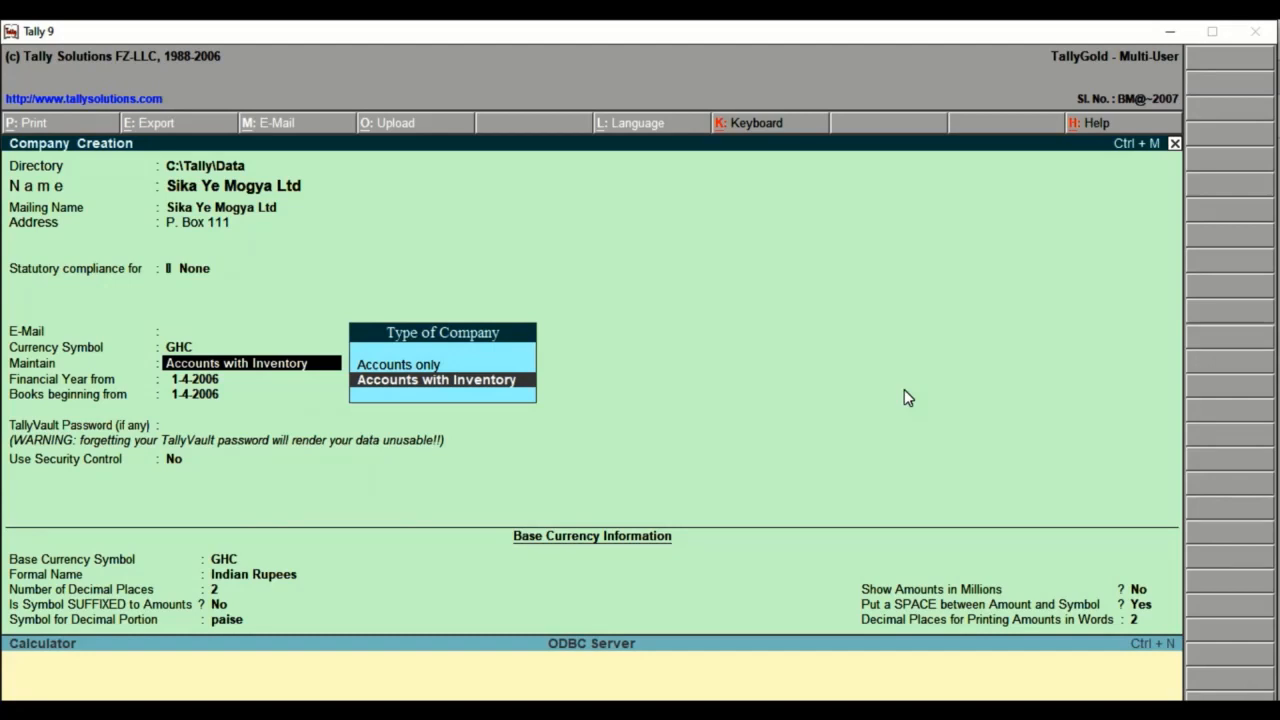
key(Return)
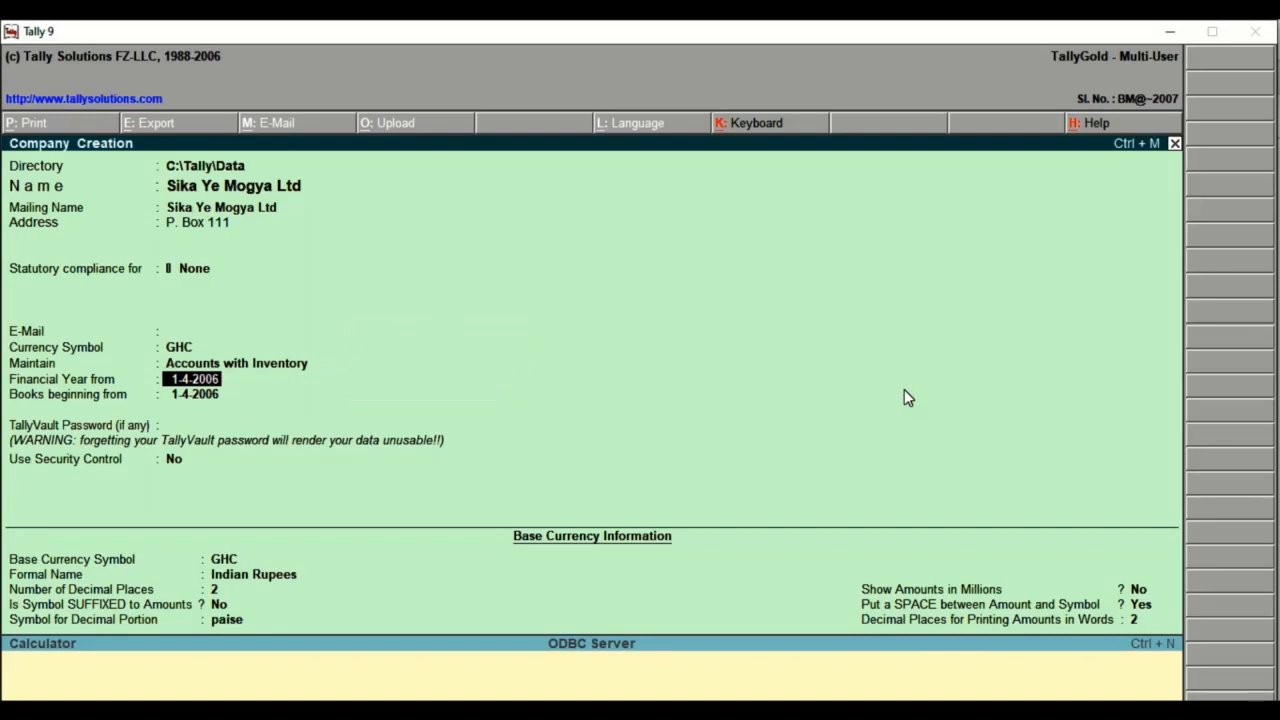
Set both the financial year start and the books beginning date to 1-1-2017.
text(1.1.17)
key(Return)
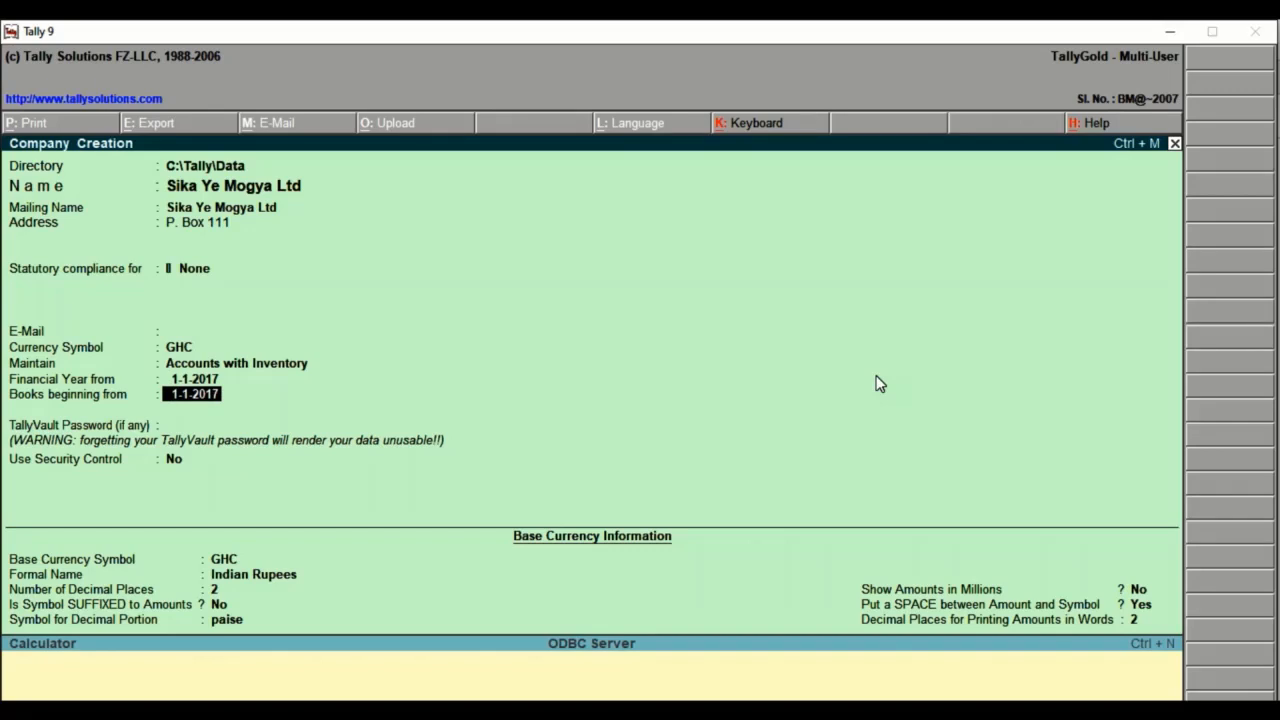
key(Return)
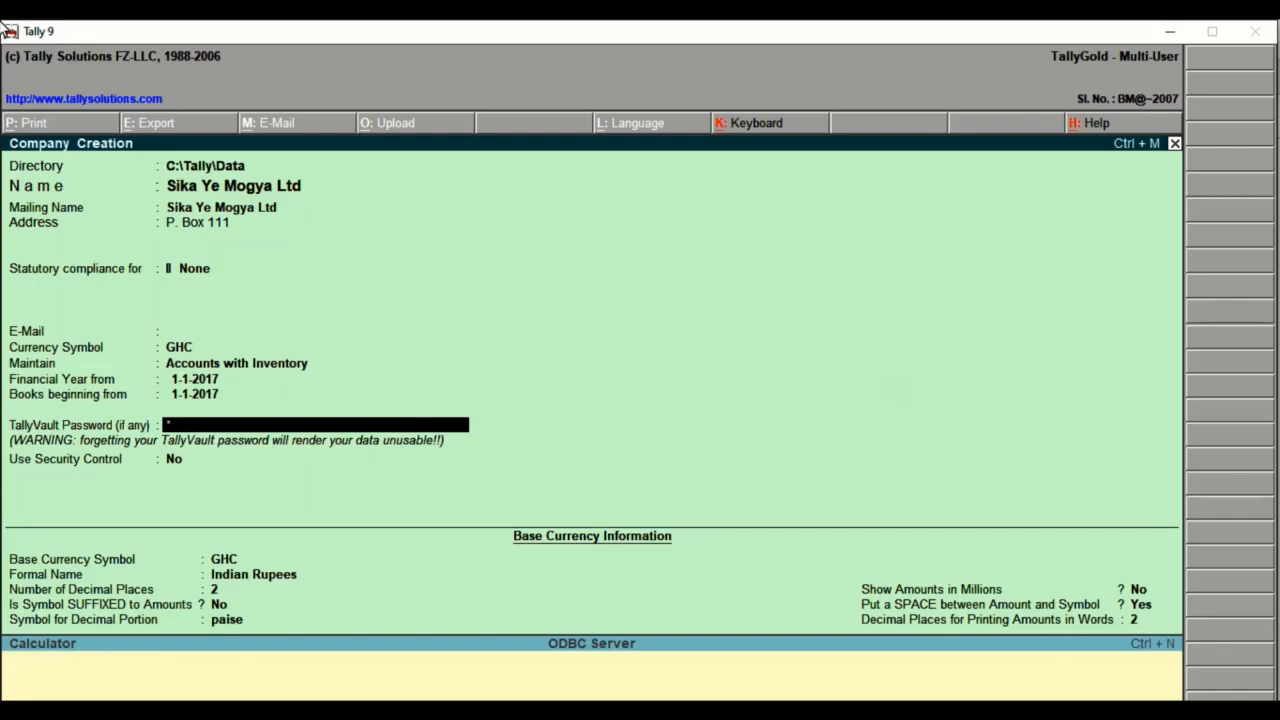
Enter and repeat the TallyVault password, and set Use Security Control to Yes.
key(Return)
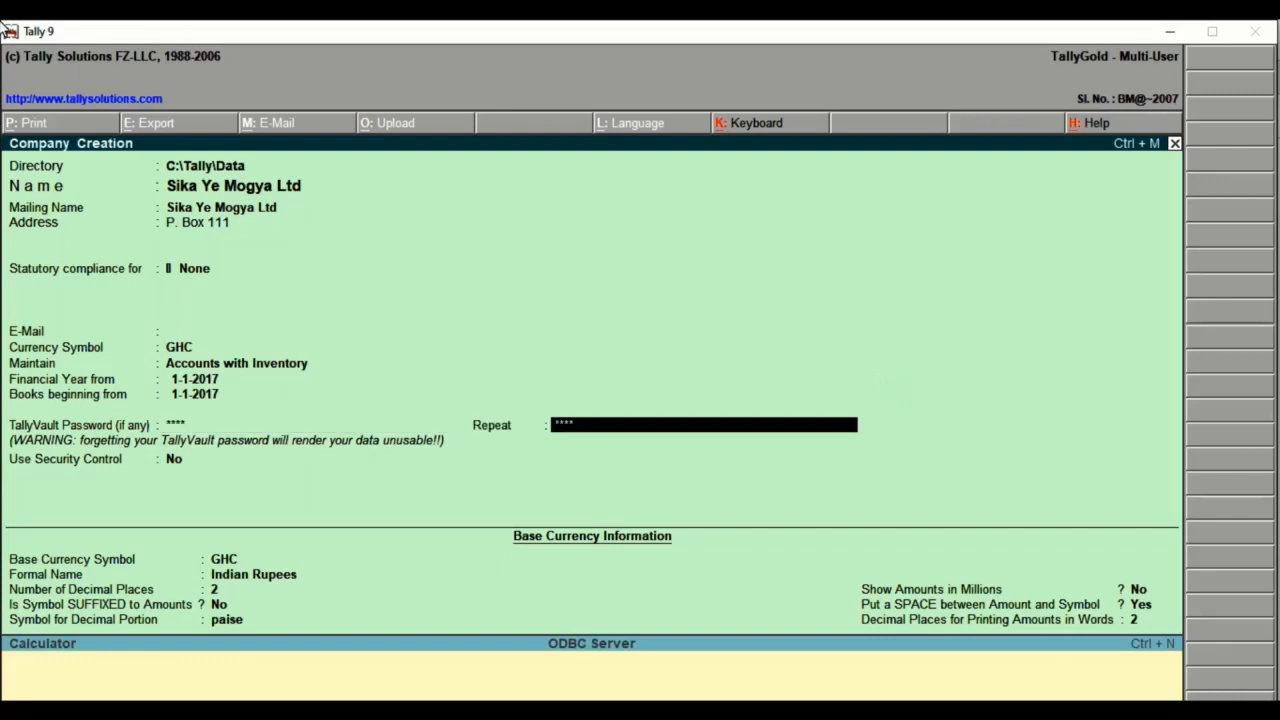
key(Return)
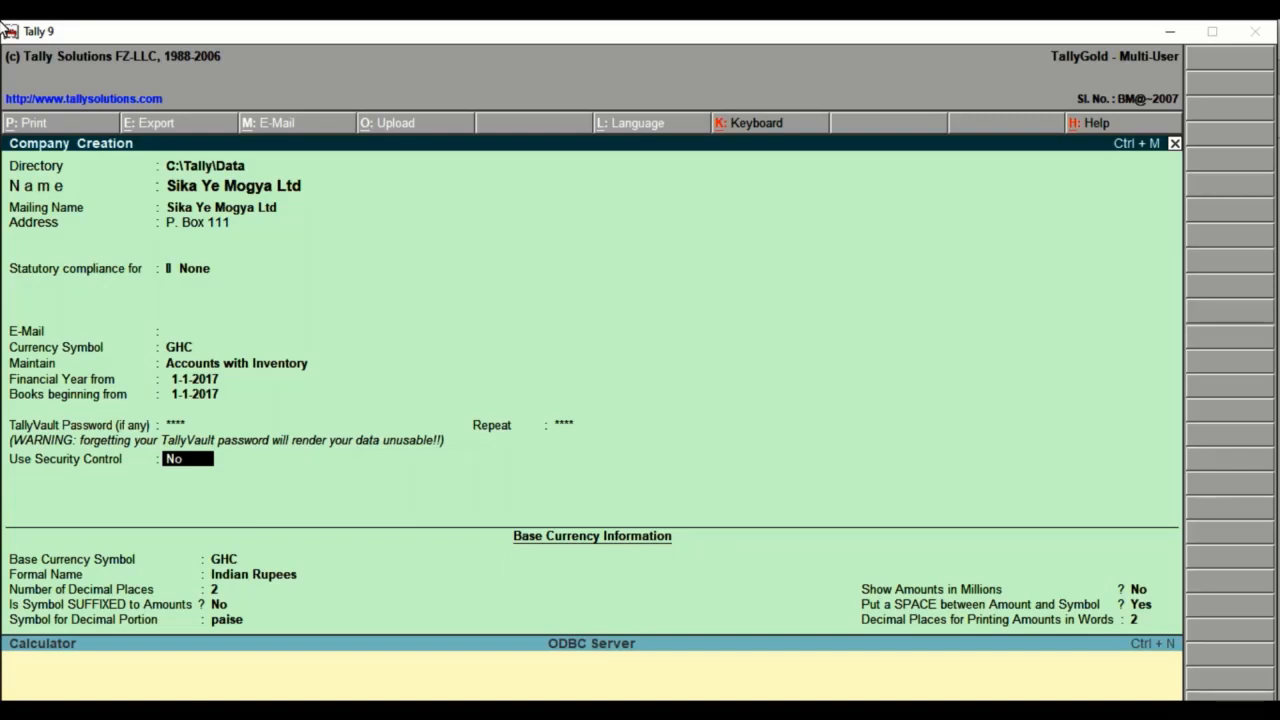
text(y)
key(Return)
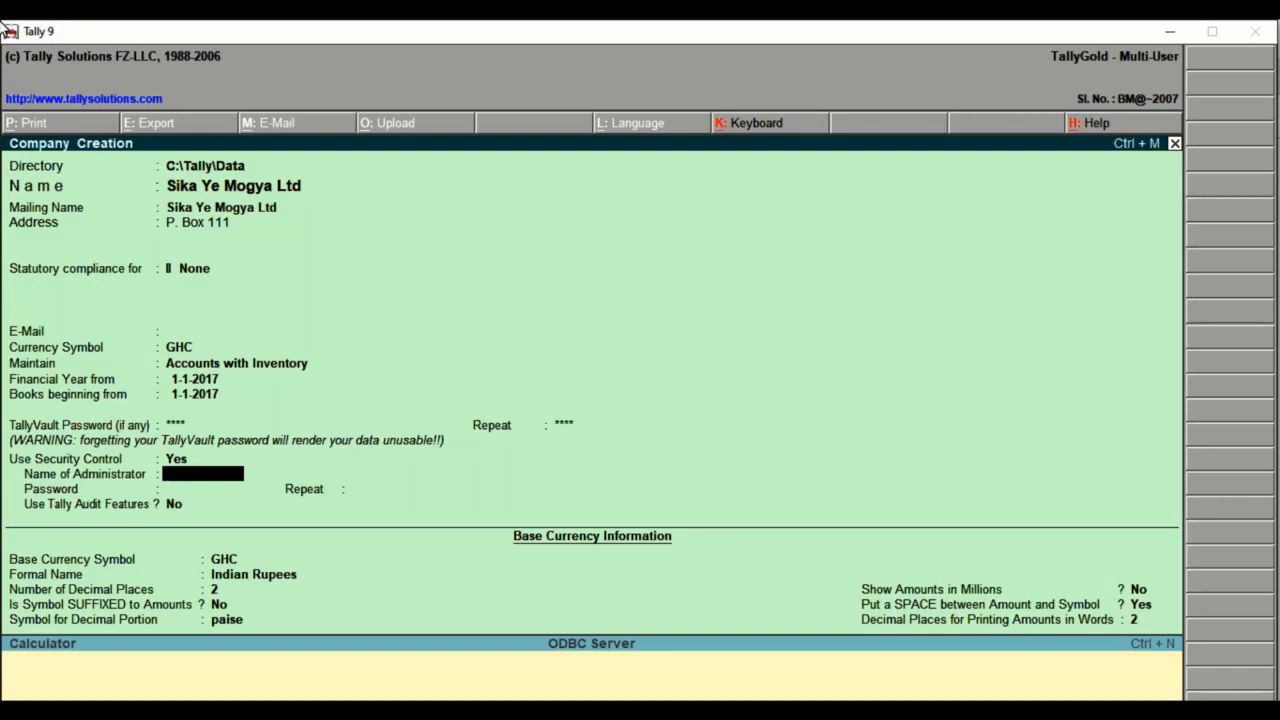
Enter the administrator's name, enter and repeat the administrator password, and set Use Tally Audit Features to Yes.
text(STEPHEN)
key(Return)
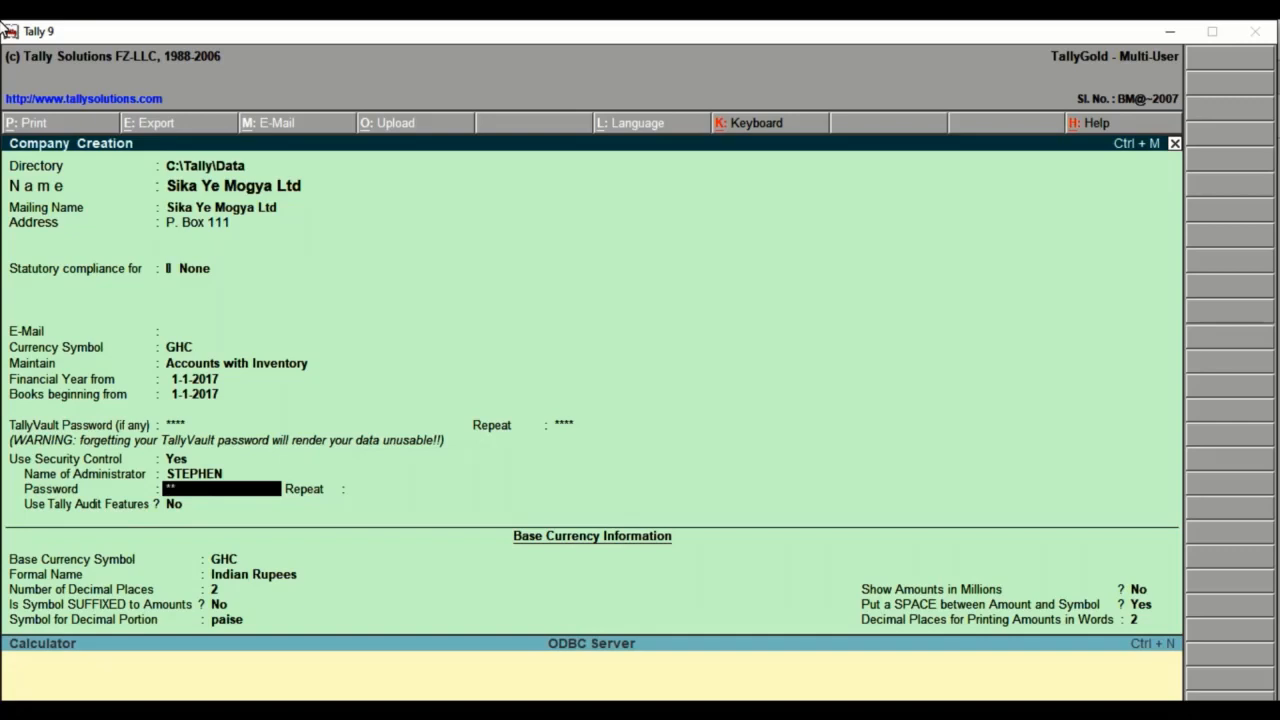
text(****)
key(Return)
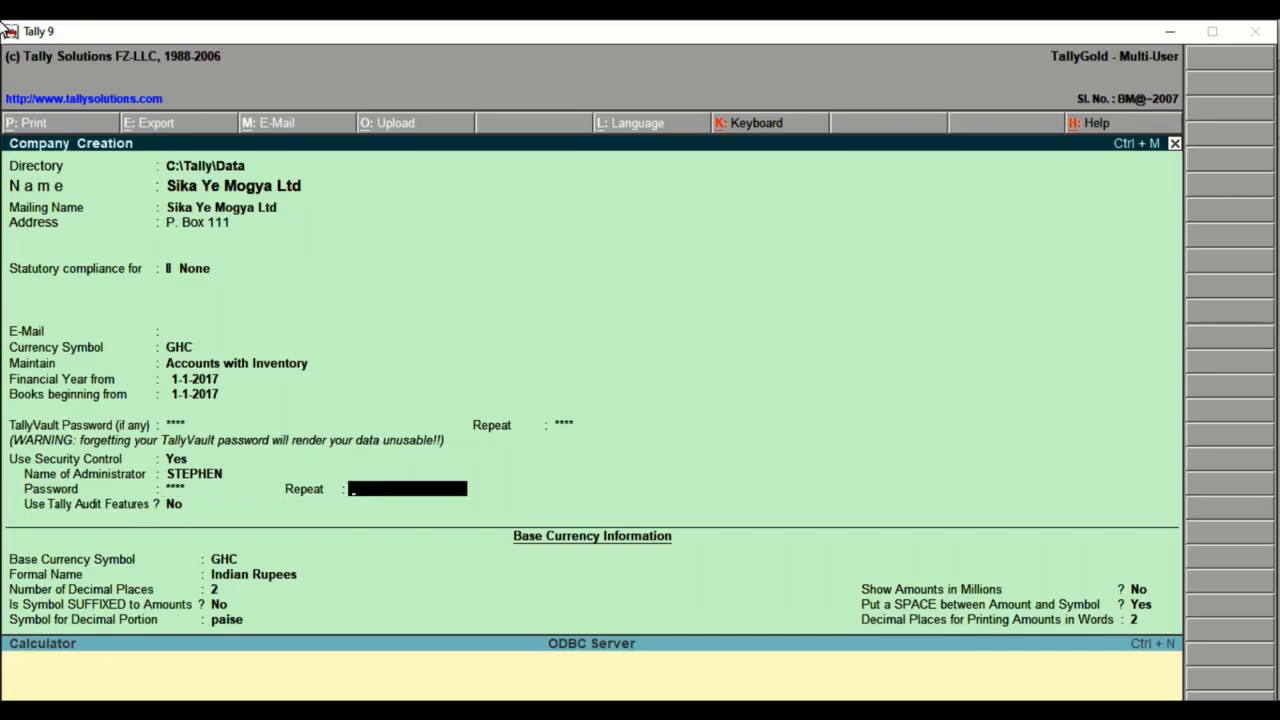
text(****)
key(Return)
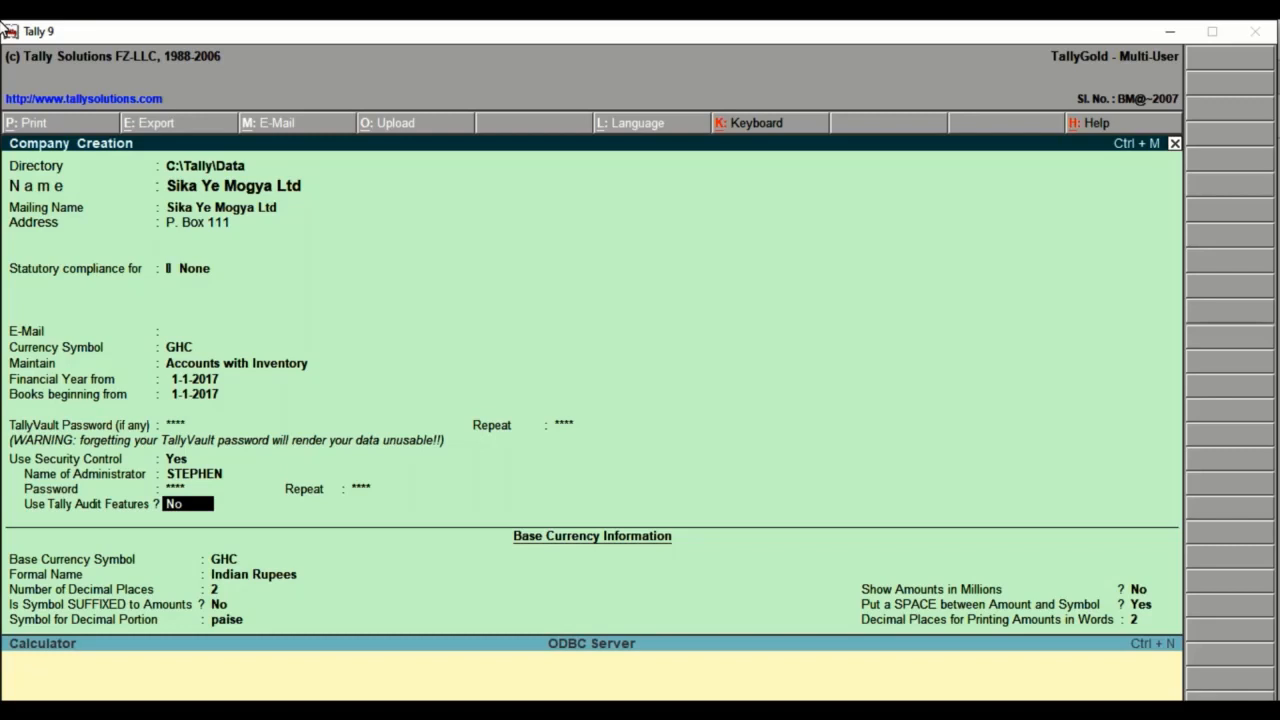
text(Y)
key(Return)
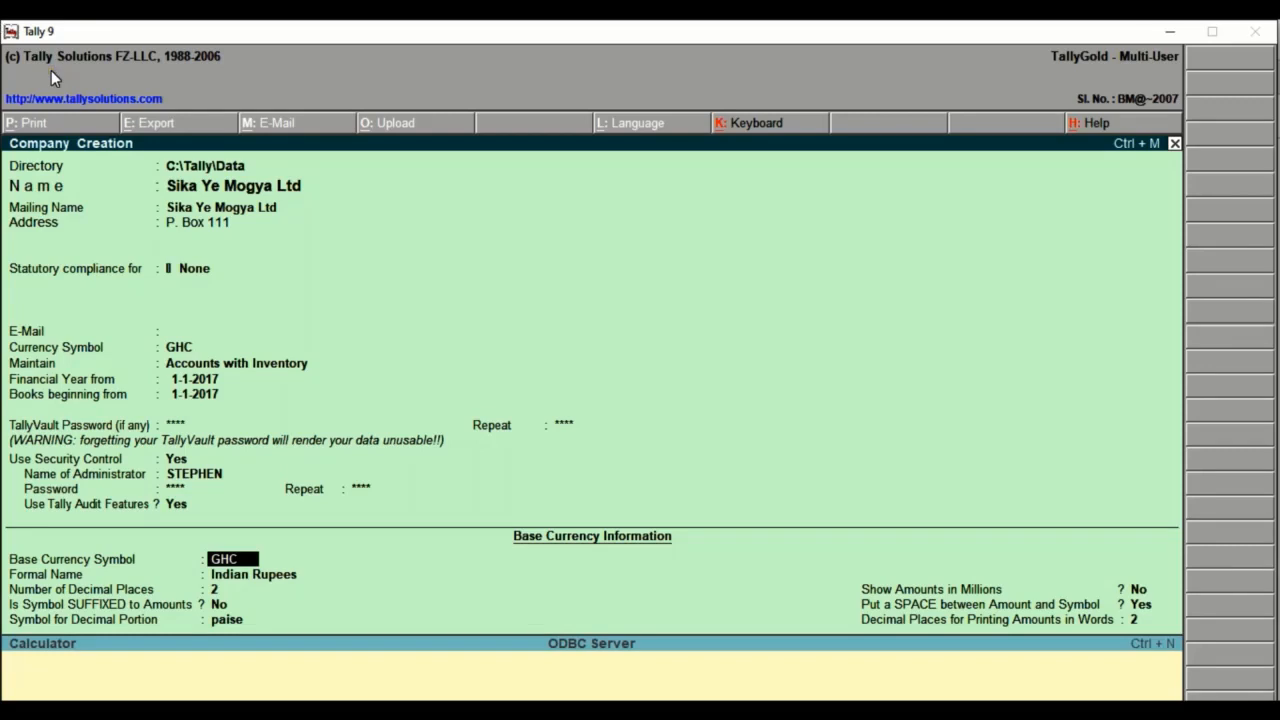
Set the base currency's formal name to GHANA CEDIS with 2 decimal places, no suffixed symbol, and PESEWAS for the decimal portion.
key(Return)
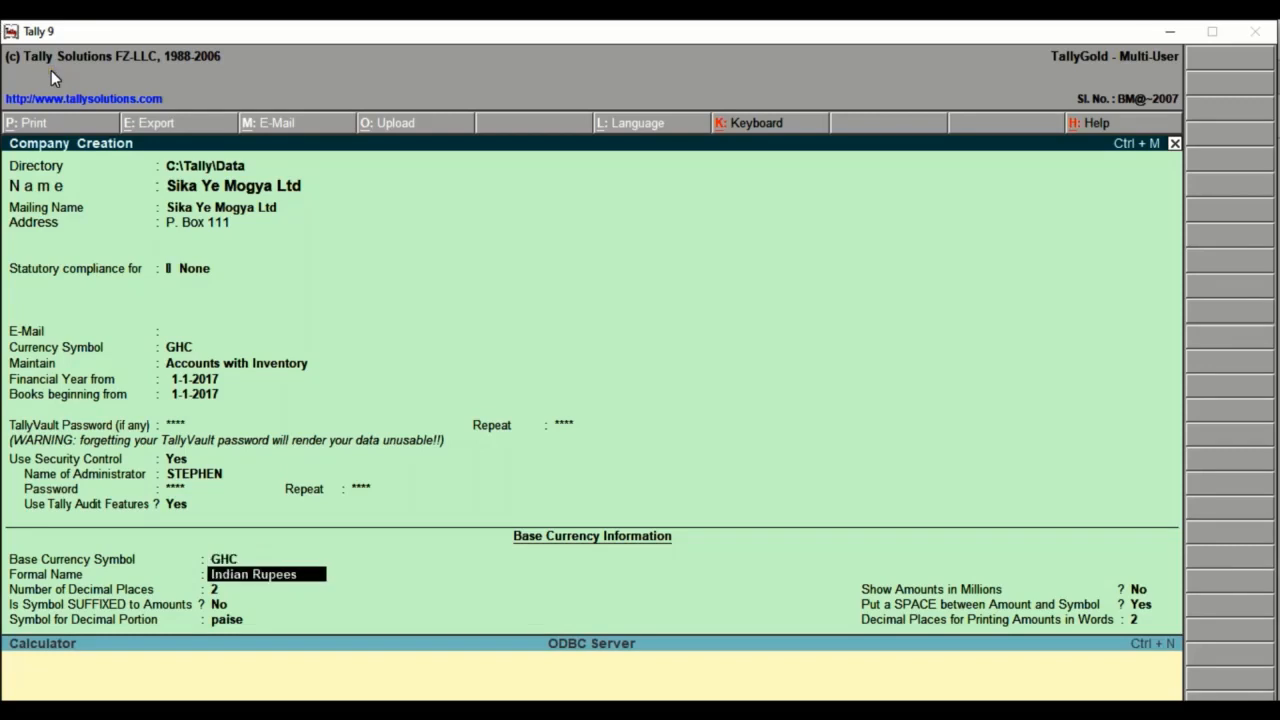
text(GHANA CEDIS)
key(Return)
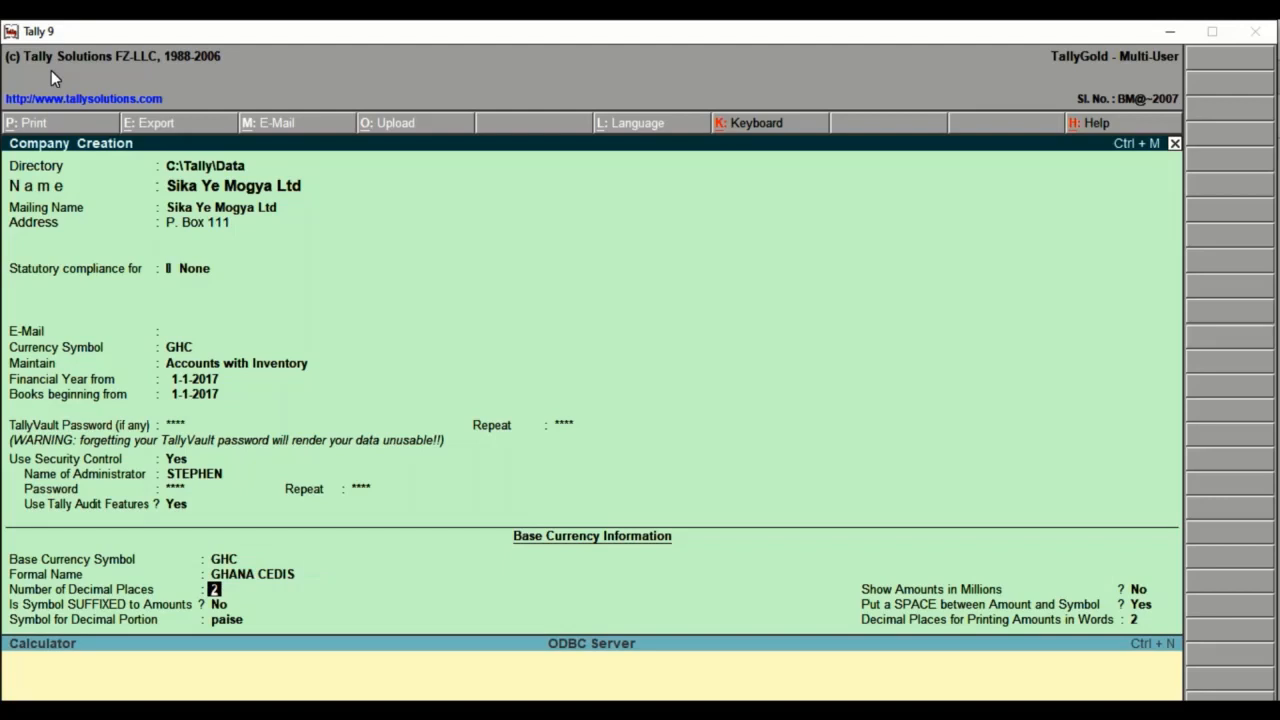
key(Return)
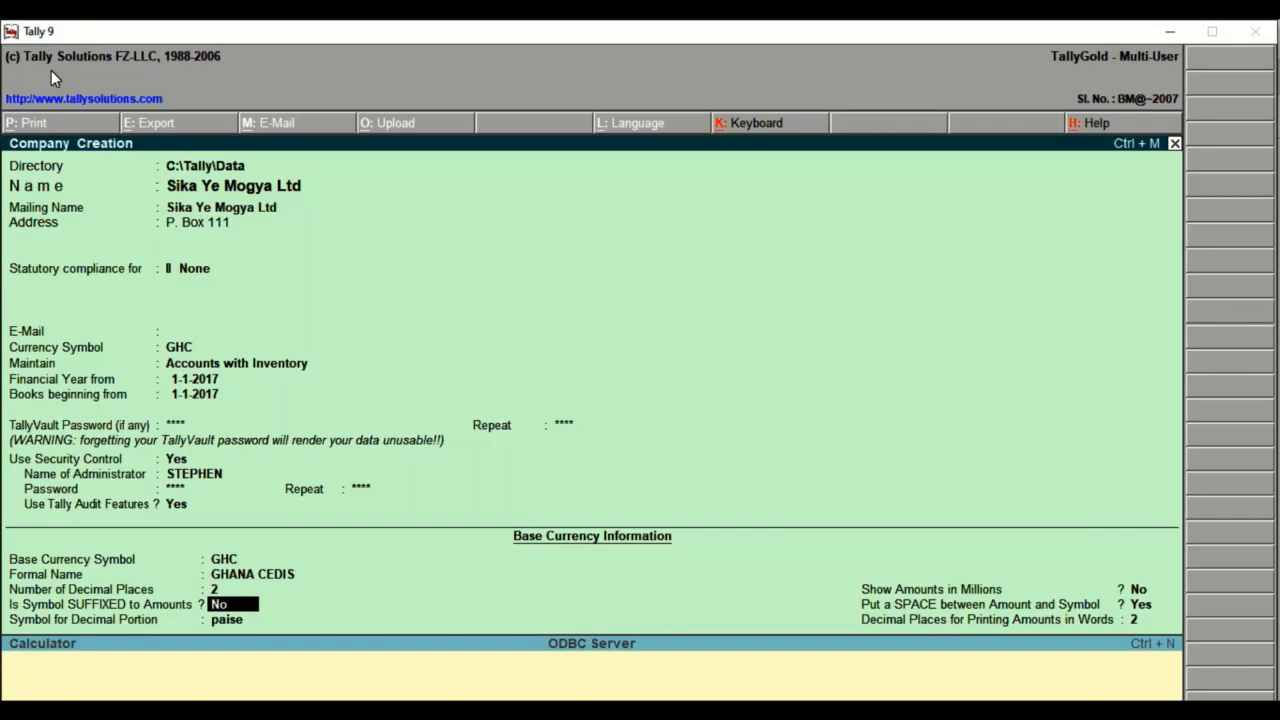
key(Return)
text(PESEWAS)
key(Return)
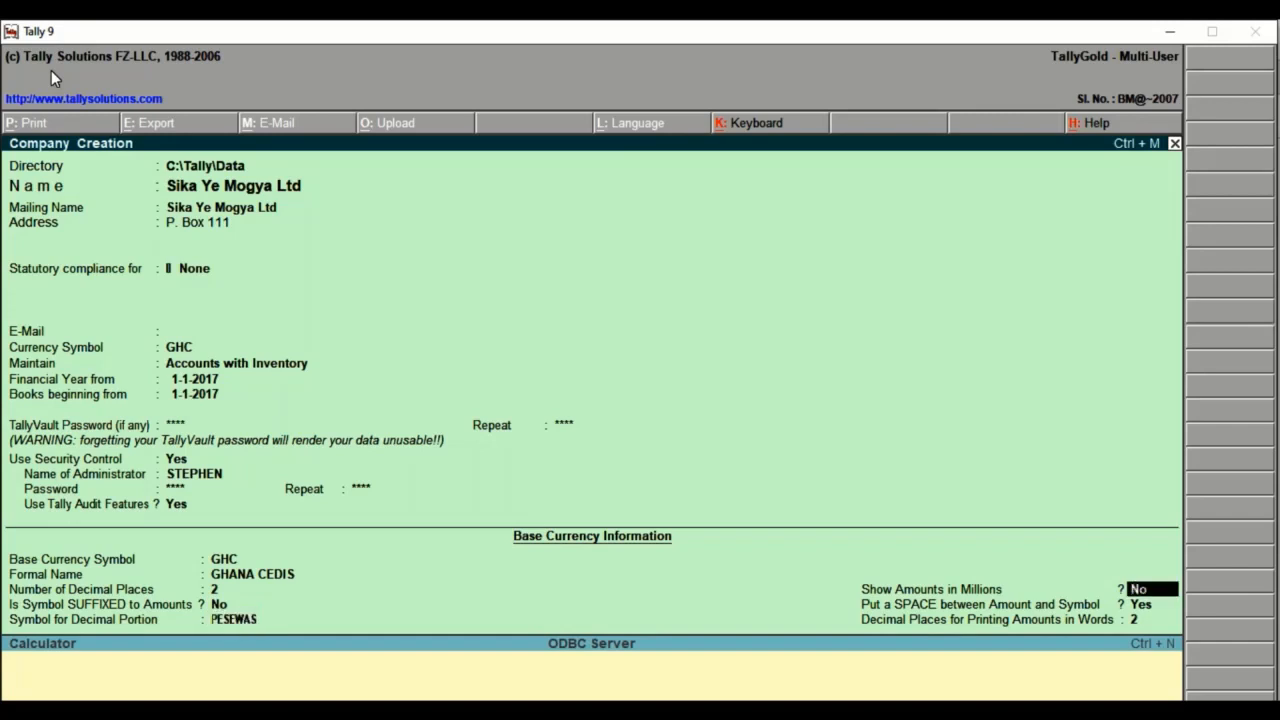
Set Show Amounts in Millions to Yes, keep the remaining currency options, and accept the company creation form.
text(Y)
key(Return)
key(Return)
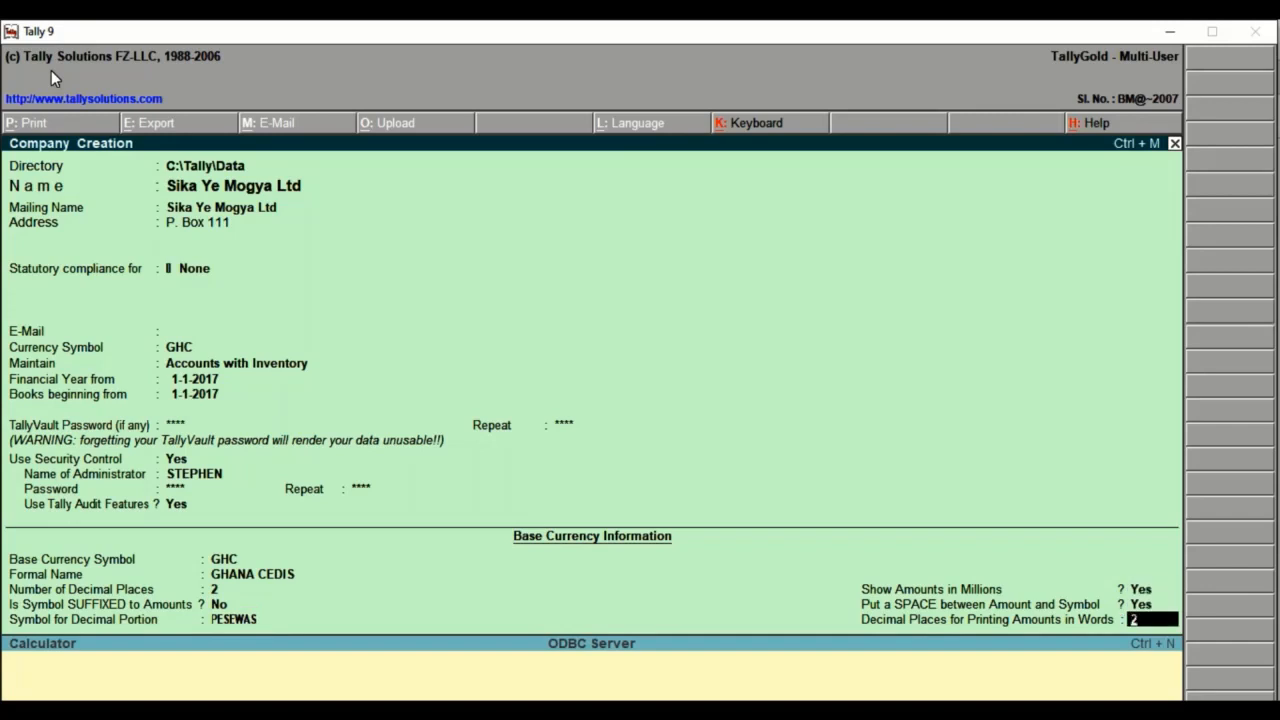
key(Return)
key(Return)
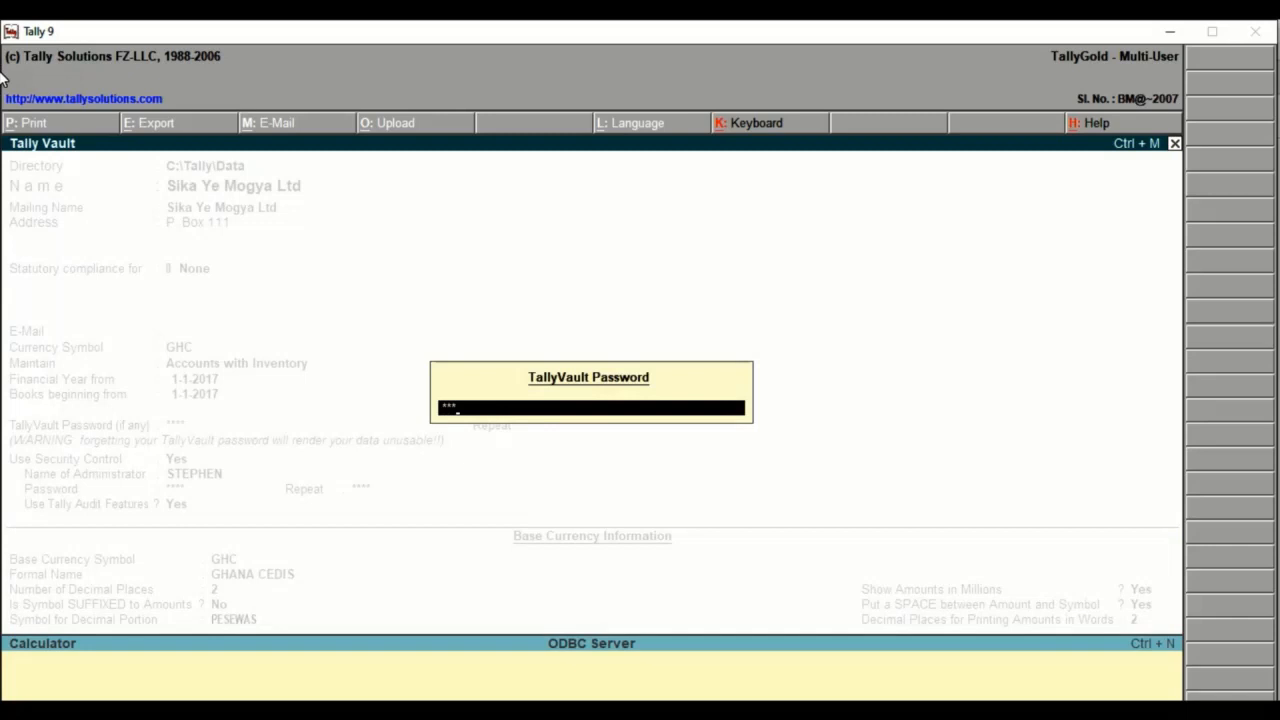
Unlock Sika Ye Mogya Ltd with the TallyVault password and log in with the administrator's name and password.
text(*)
key(Return)
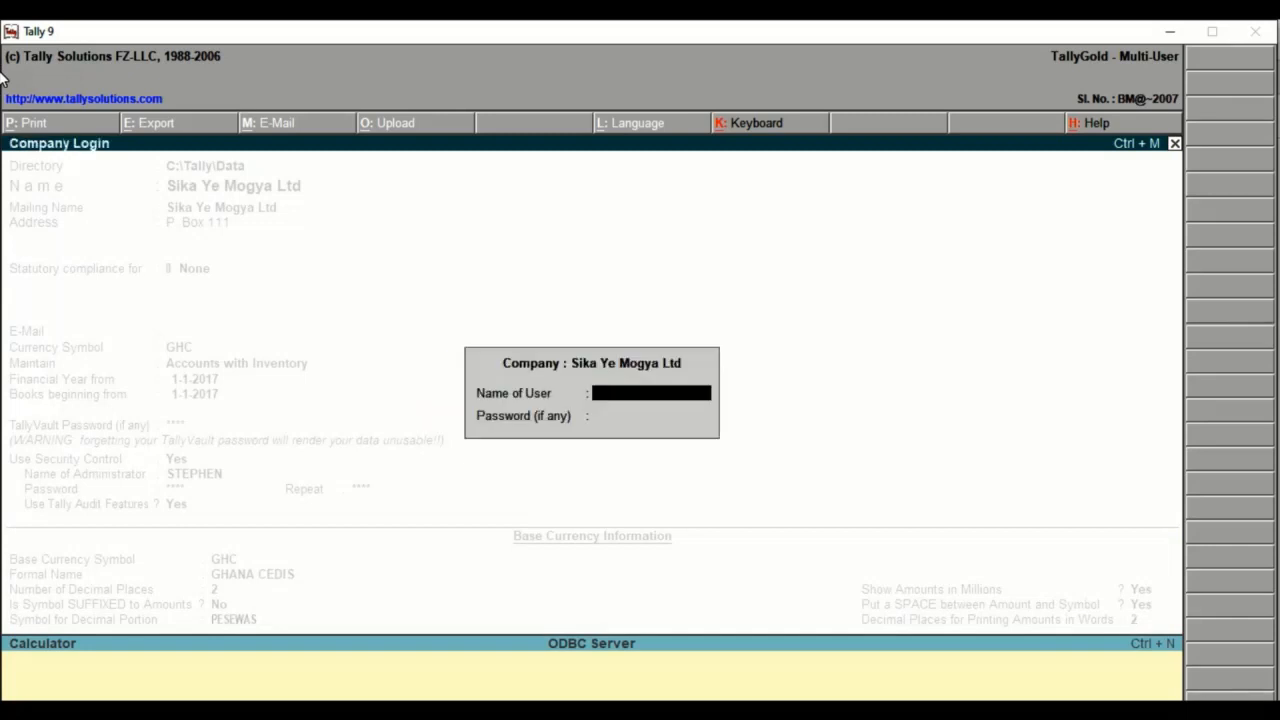
text(STEPHEN)
key(Return)
text(***)
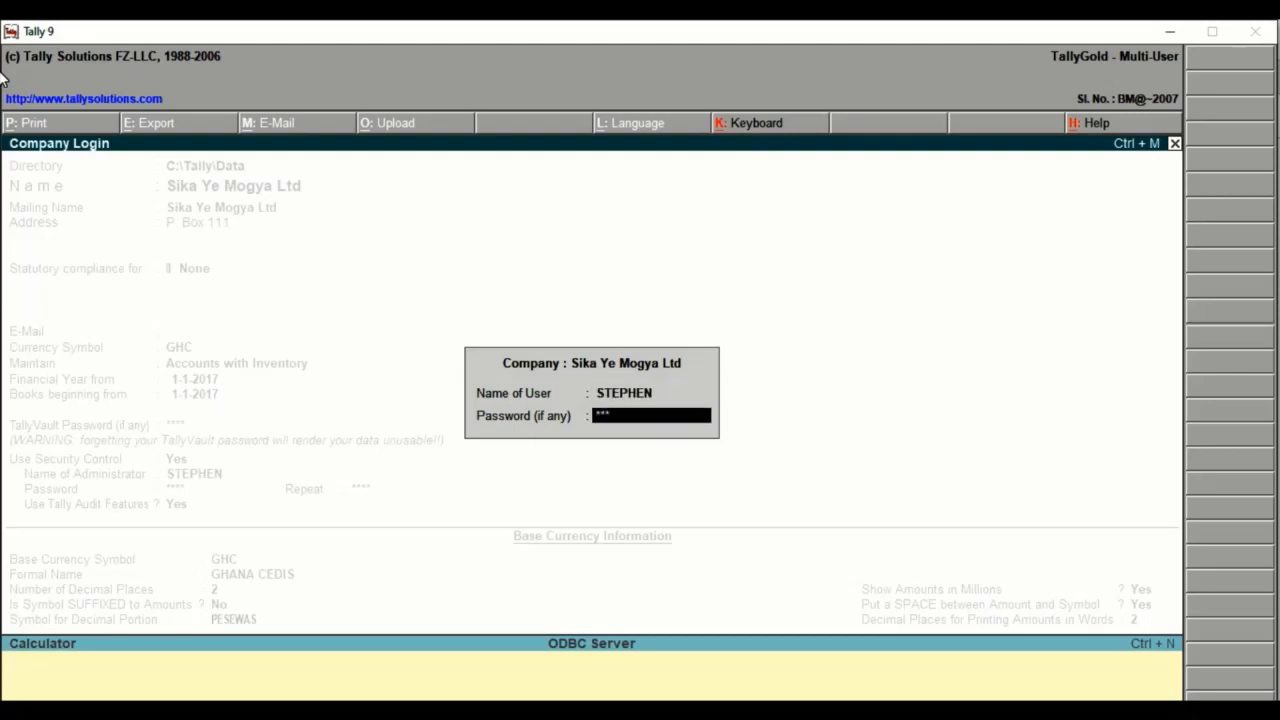
key(Return)
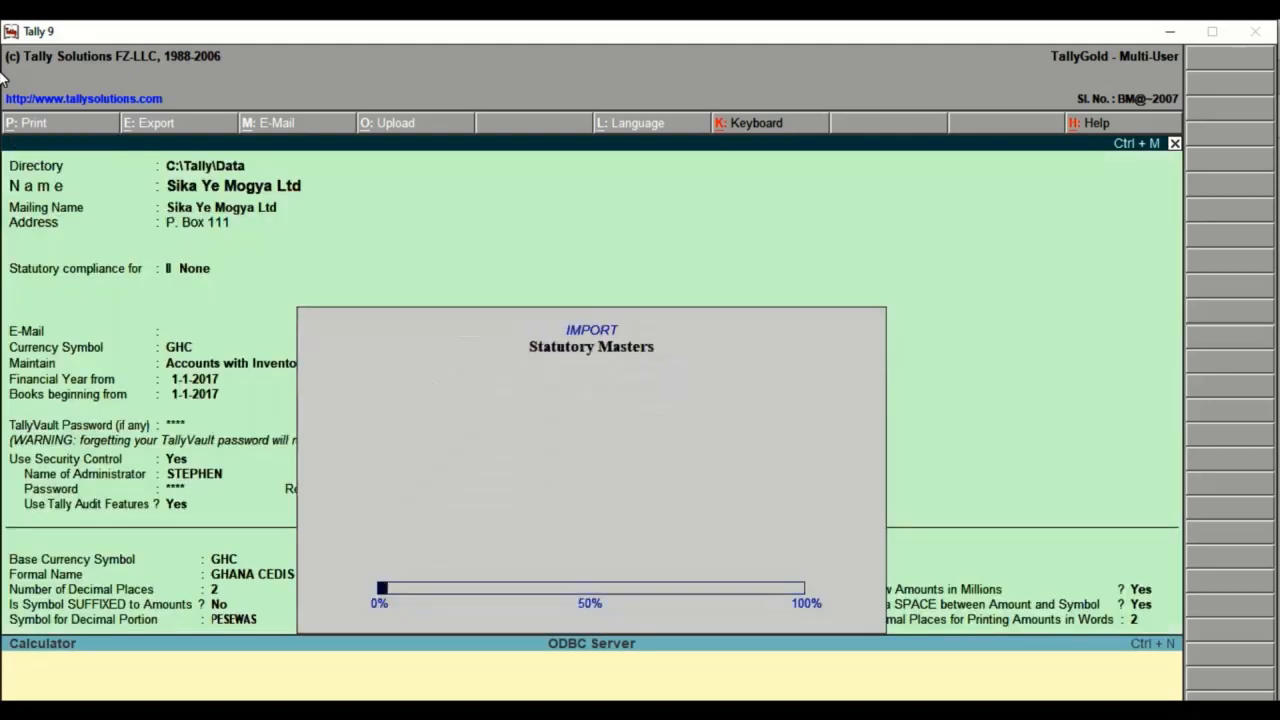